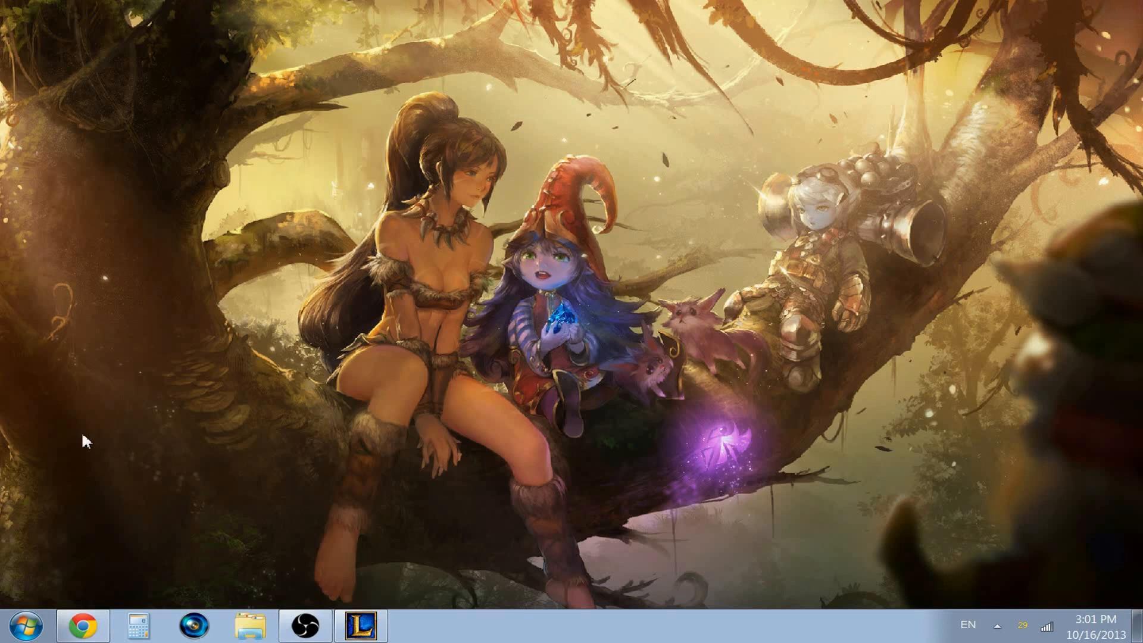
Step: Switch to Chrome and request the download of the current stable 0.571 Beta from the Open Broadcaster Software website
click(84, 625)
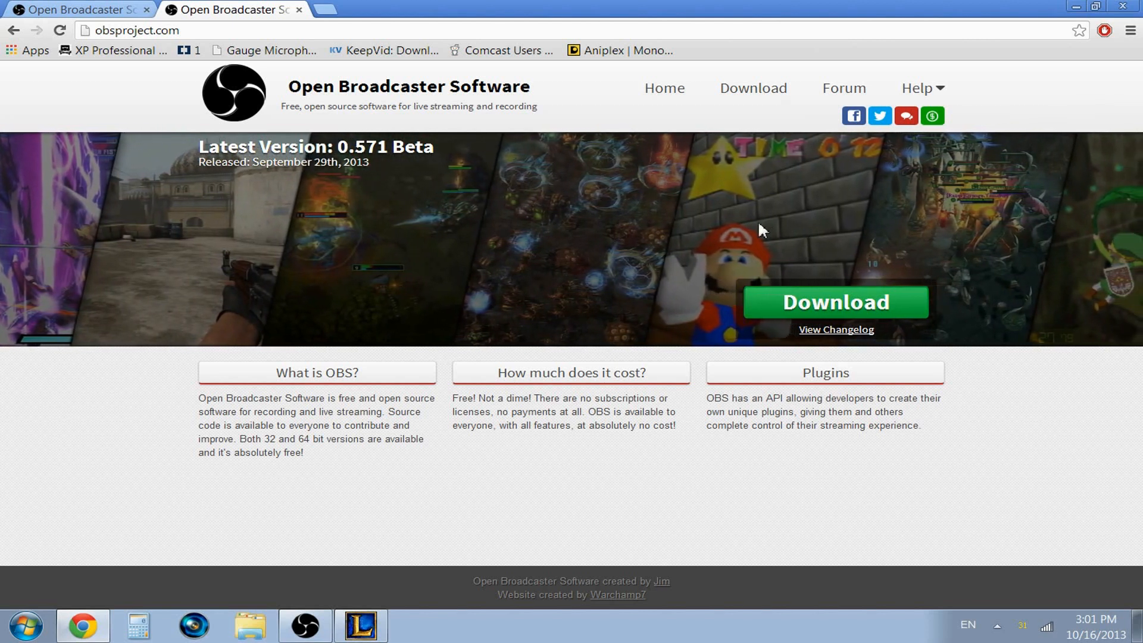
click(766, 101)
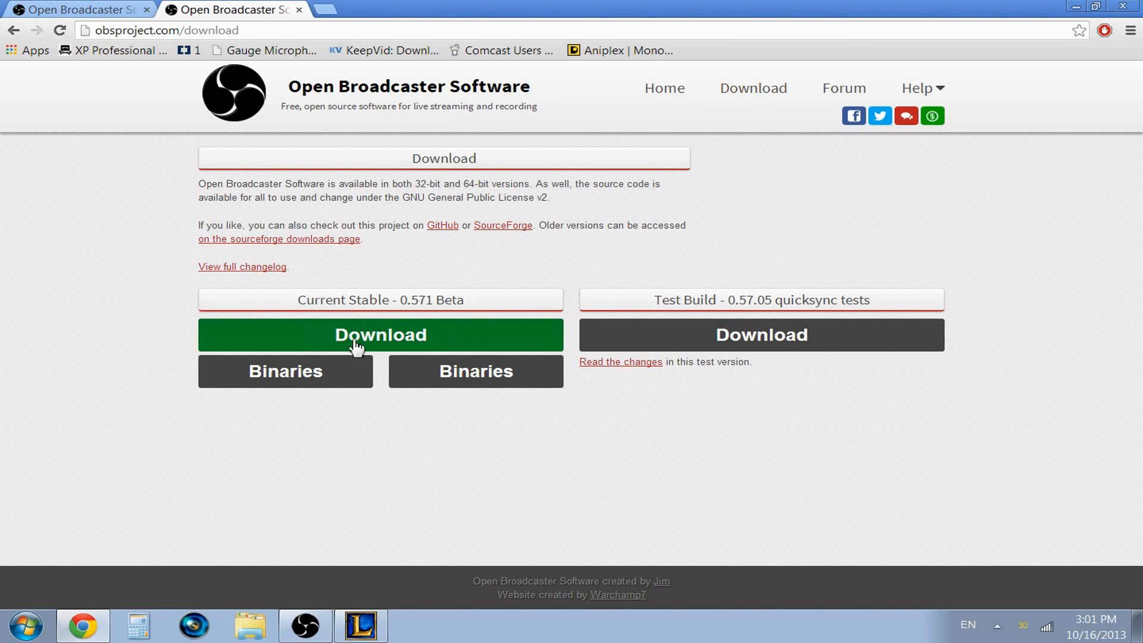
click(406, 341)
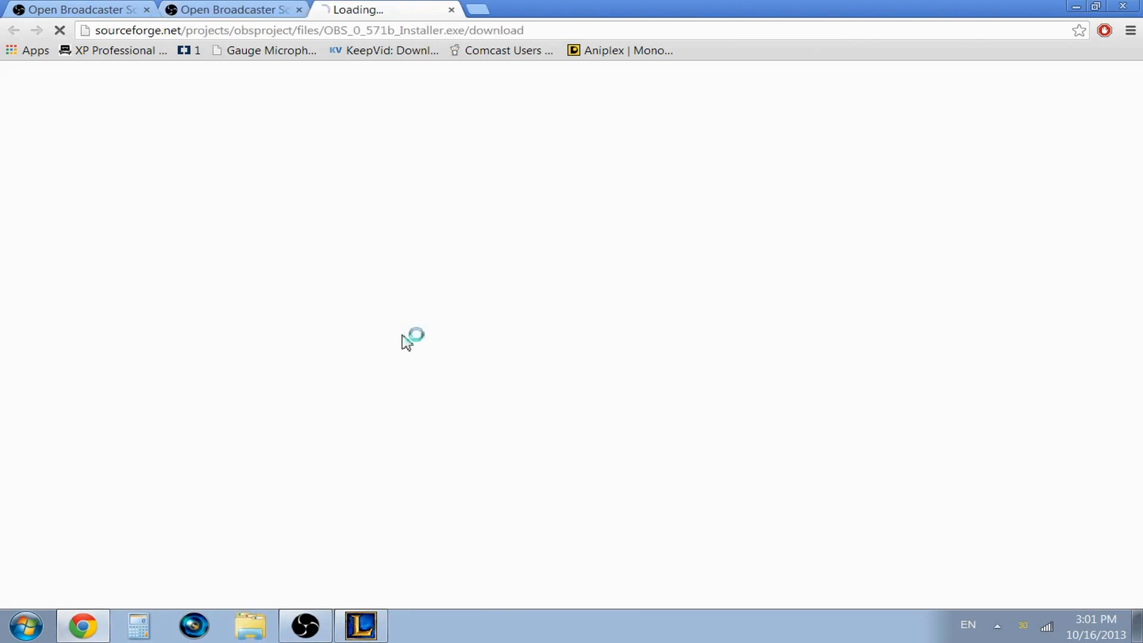
Step: Close the SourceForge download tab and the extra Open Broadcaster Software tab, and minimize the browser
click(451, 10)
click(299, 9)
click(1076, 7)
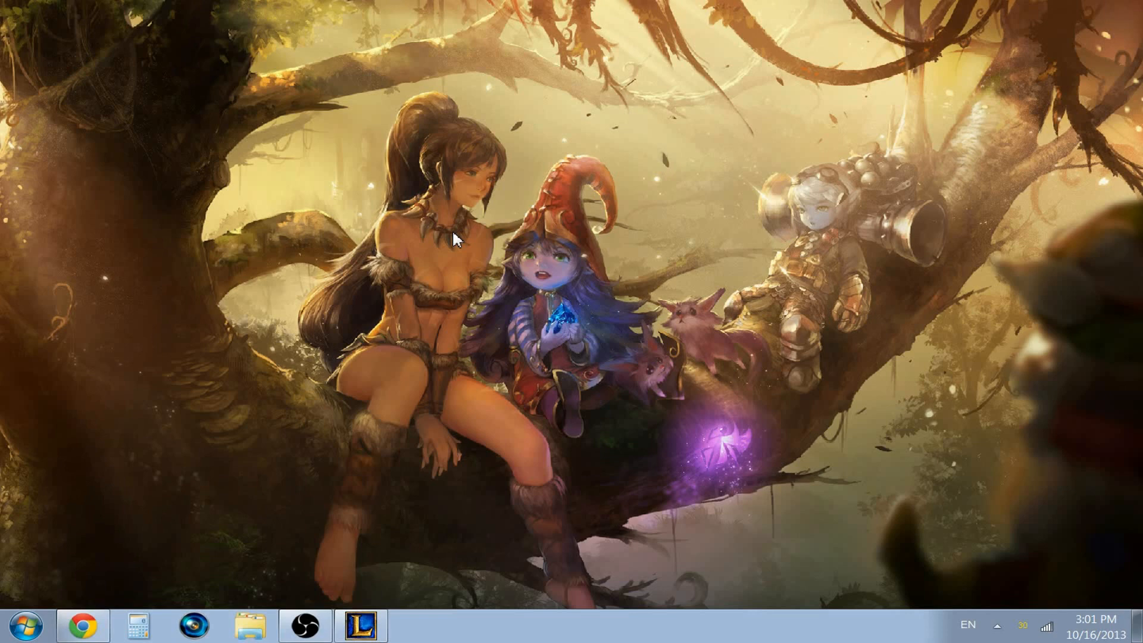
Step: Switch to the League of Legends client, view its game mode selection and minimize the client
click(366, 622)
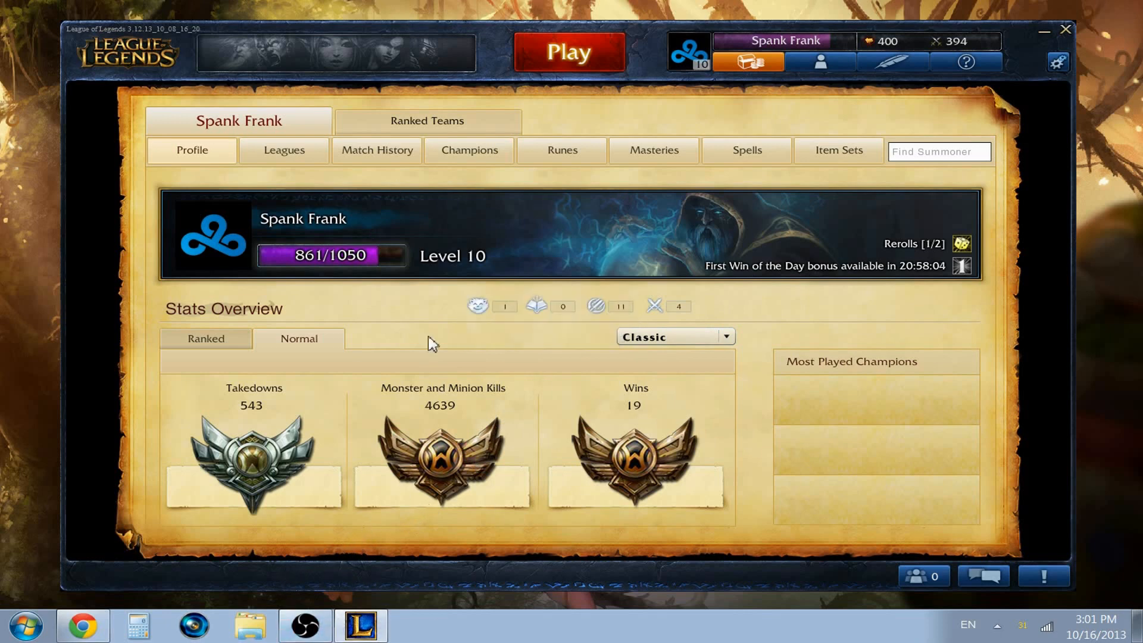
click(600, 57)
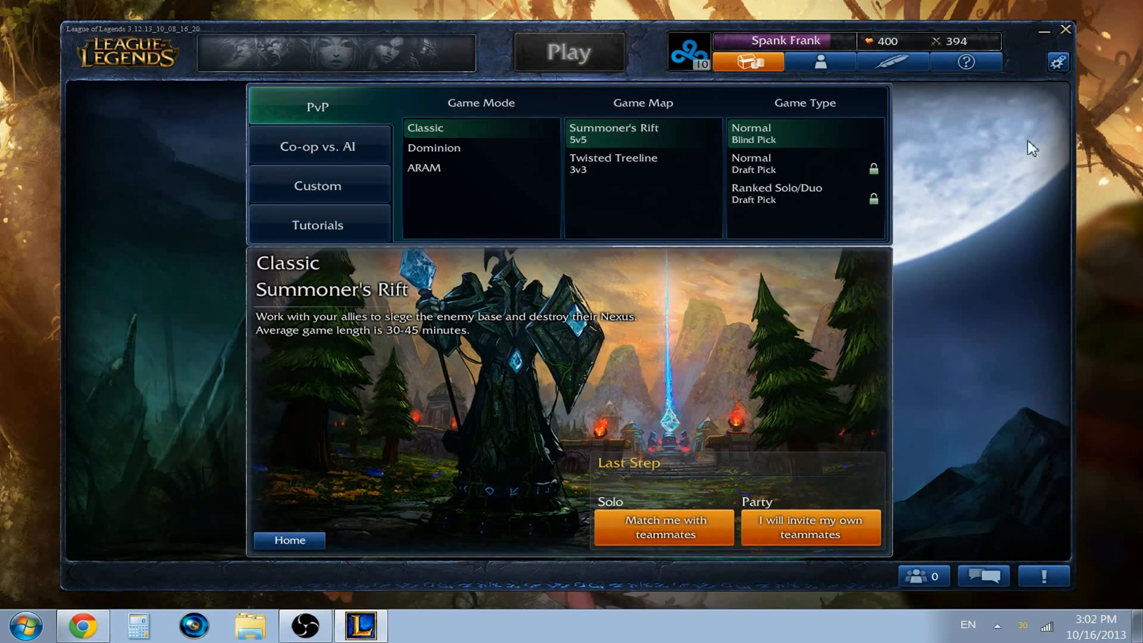
click(1044, 32)
Step: Switch to Open Broadcaster Software and open its encoding settings
click(318, 635)
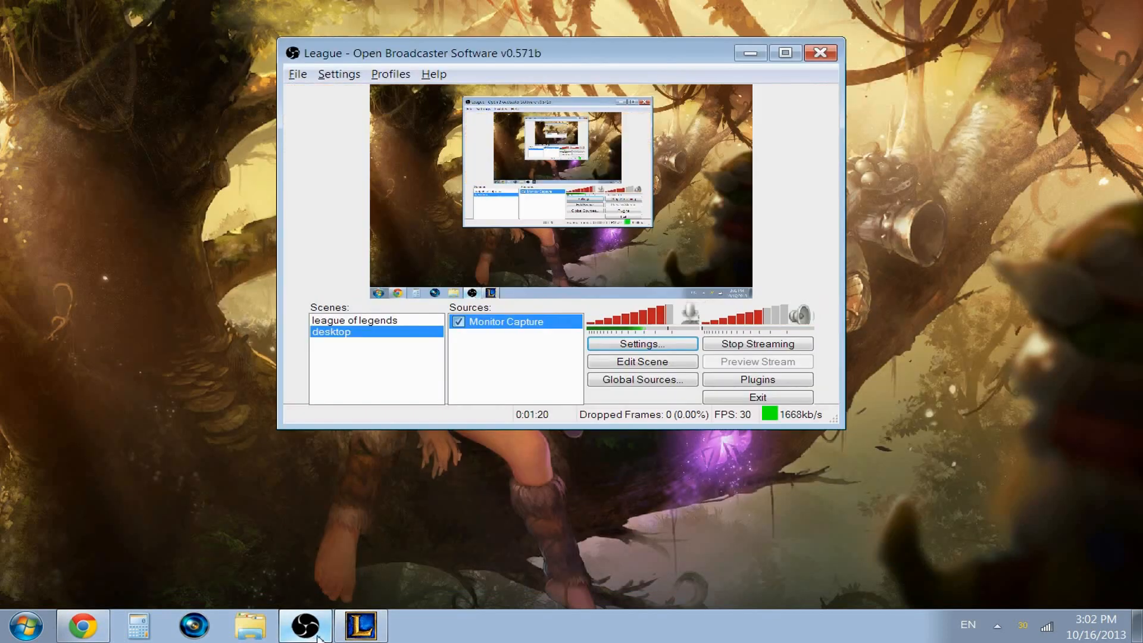
click(370, 339)
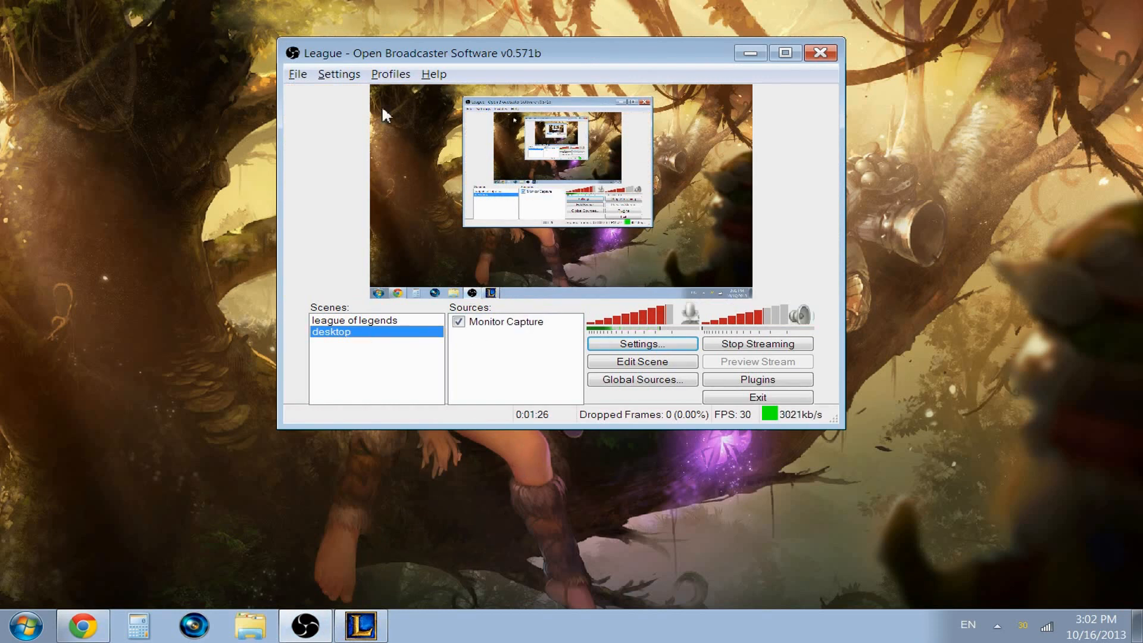
click(339, 74)
click(353, 92)
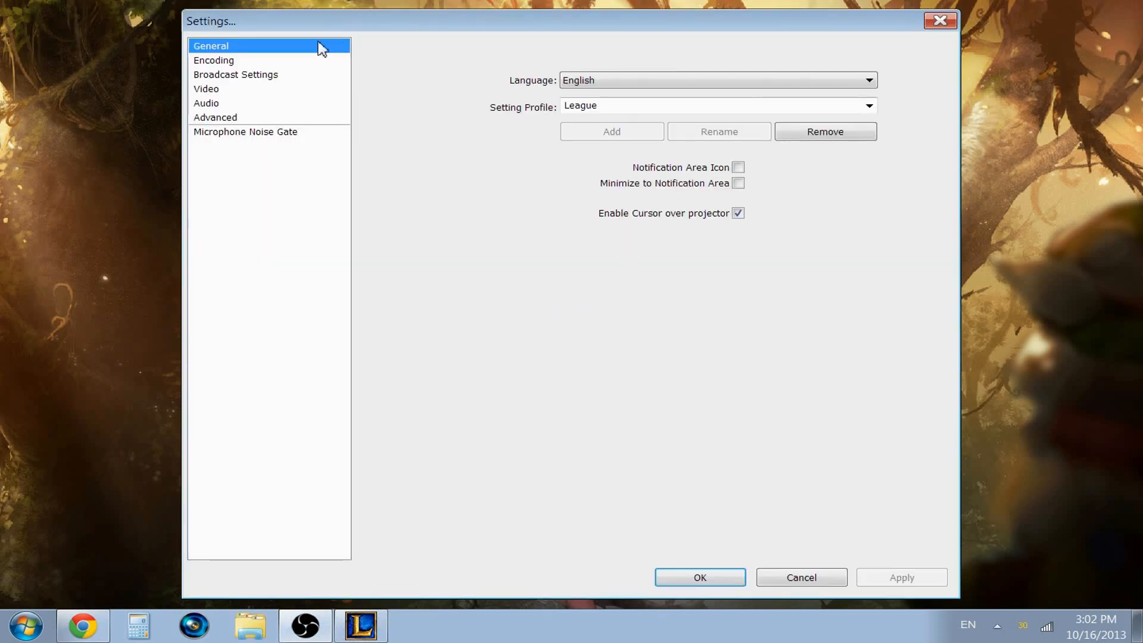
click(229, 63)
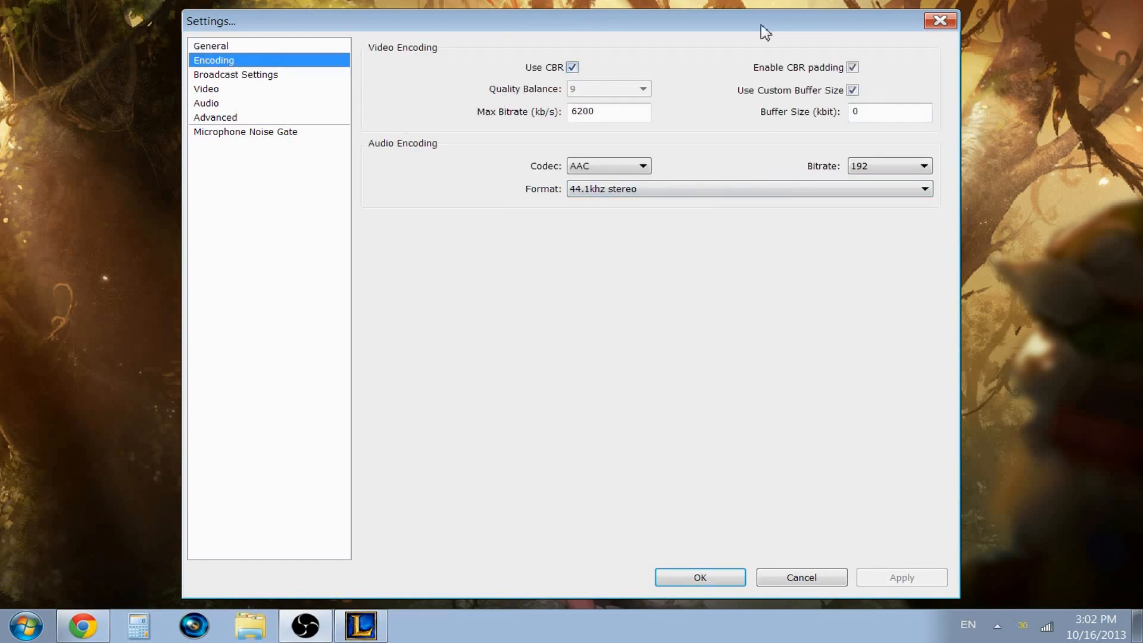
Step: Examine the maximum bitrate value in the video encoding settings
click(633, 116)
double_click(607, 113)
click(625, 115)
drag(637, 119, 576, 120)
click(622, 120)
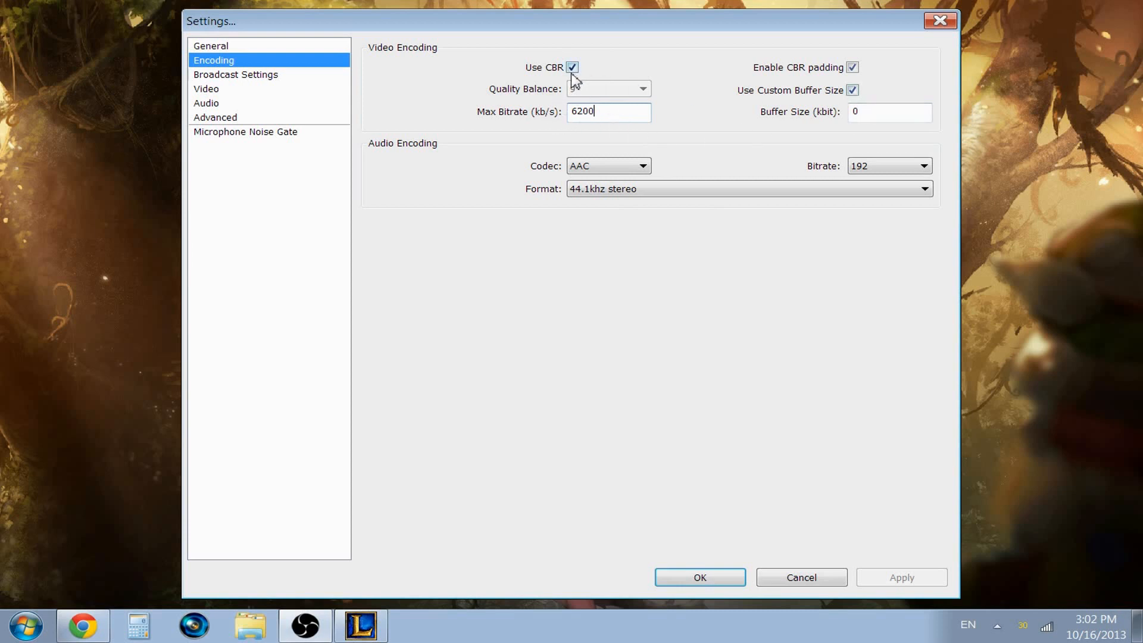
Step: Turn the custom buffer size off and on again and set the buffer size to 0 kbit
mouse_move(877, 112)
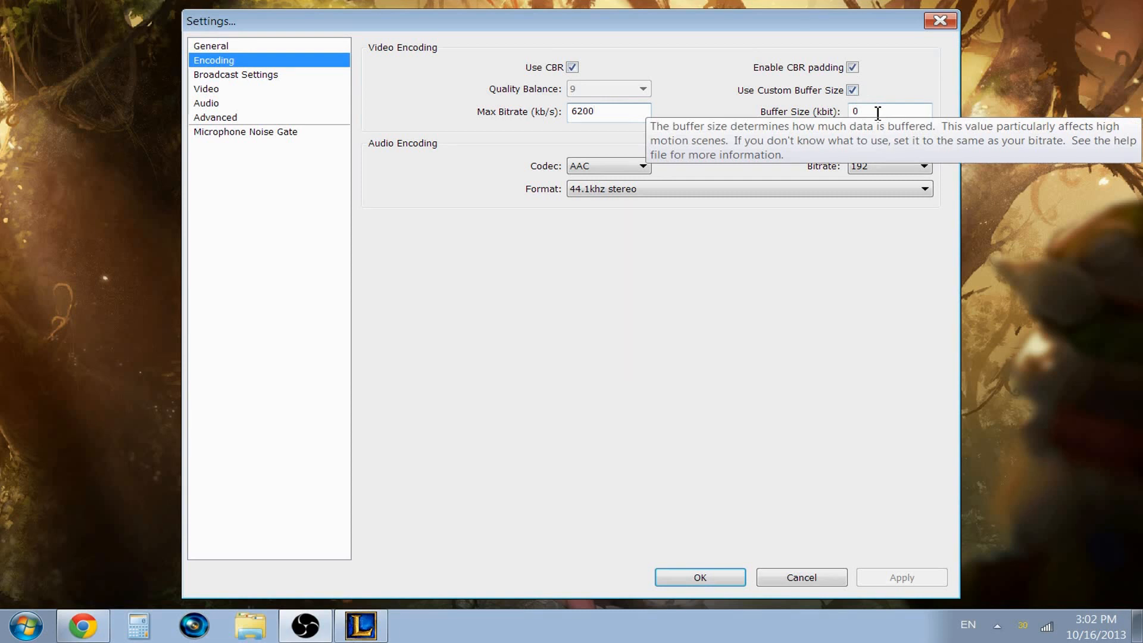
click(889, 111)
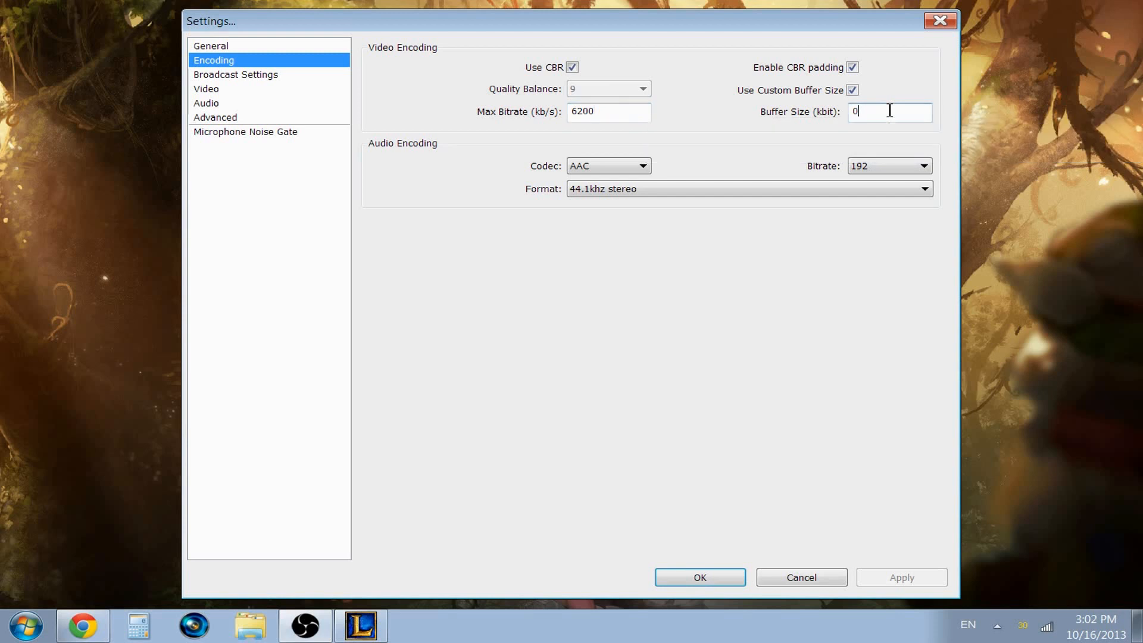
click(853, 90)
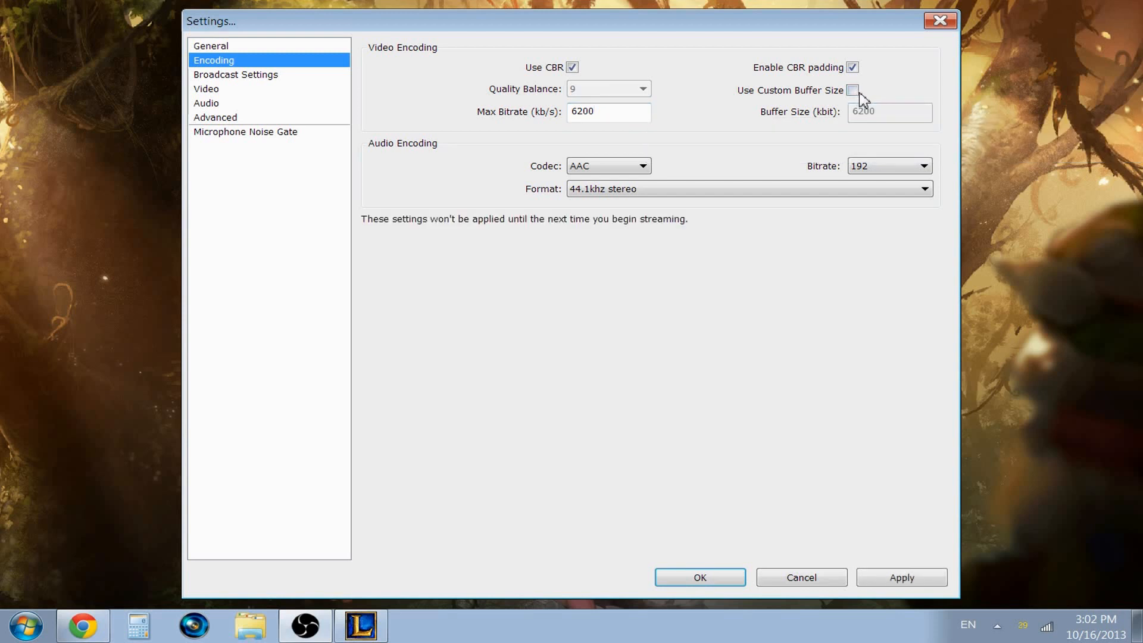
click(853, 91)
drag(900, 111, 770, 124)
text(0)
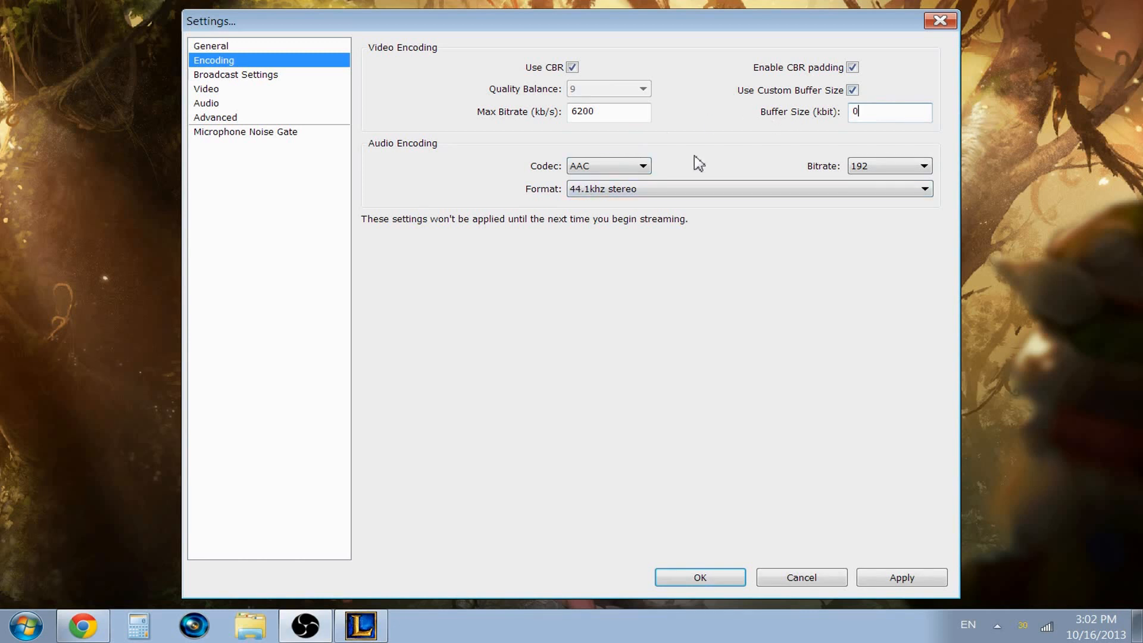
Step: Examine the available codec and format options for audio encoding
click(637, 168)
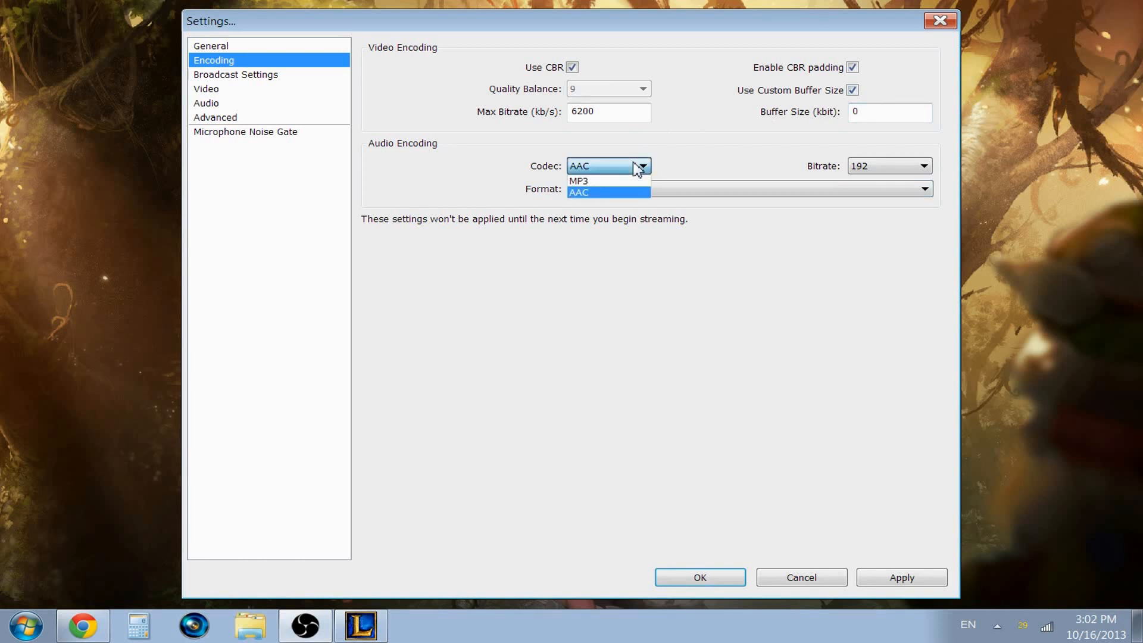
click(638, 168)
click(590, 190)
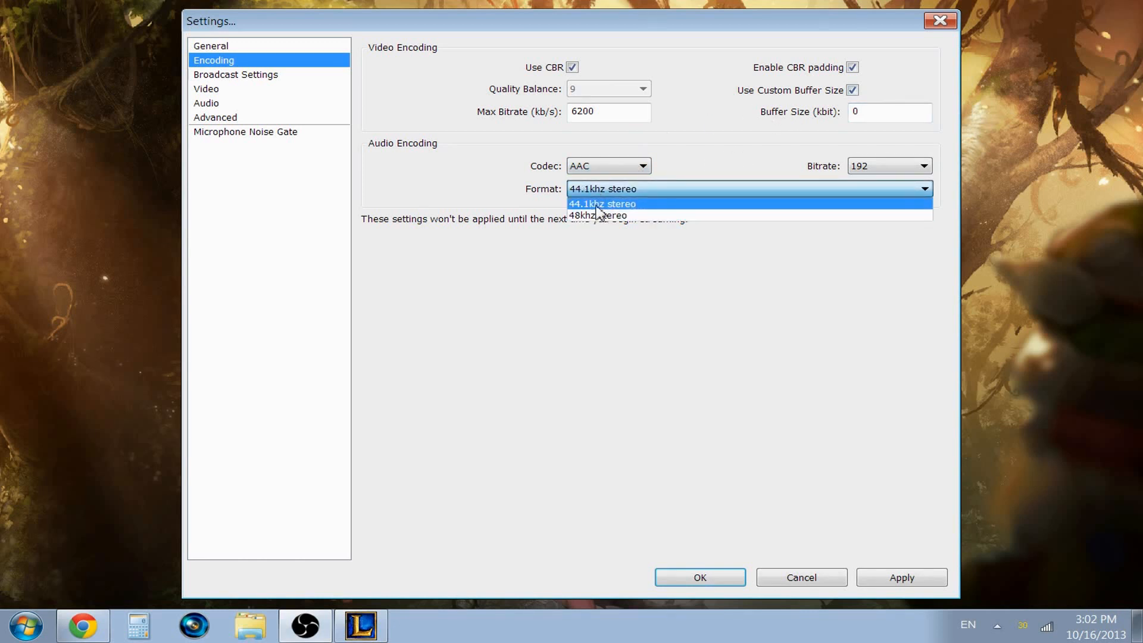
click(692, 192)
click(697, 191)
click(696, 191)
Step: Examine the available bitrate options for audio encoding
click(903, 169)
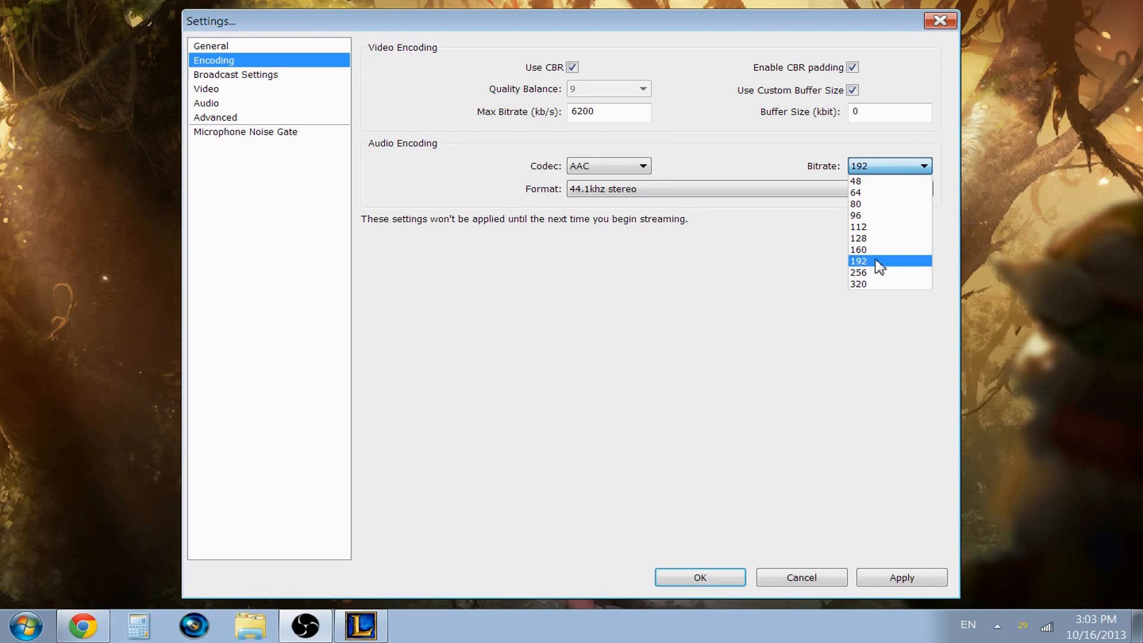
click(887, 172)
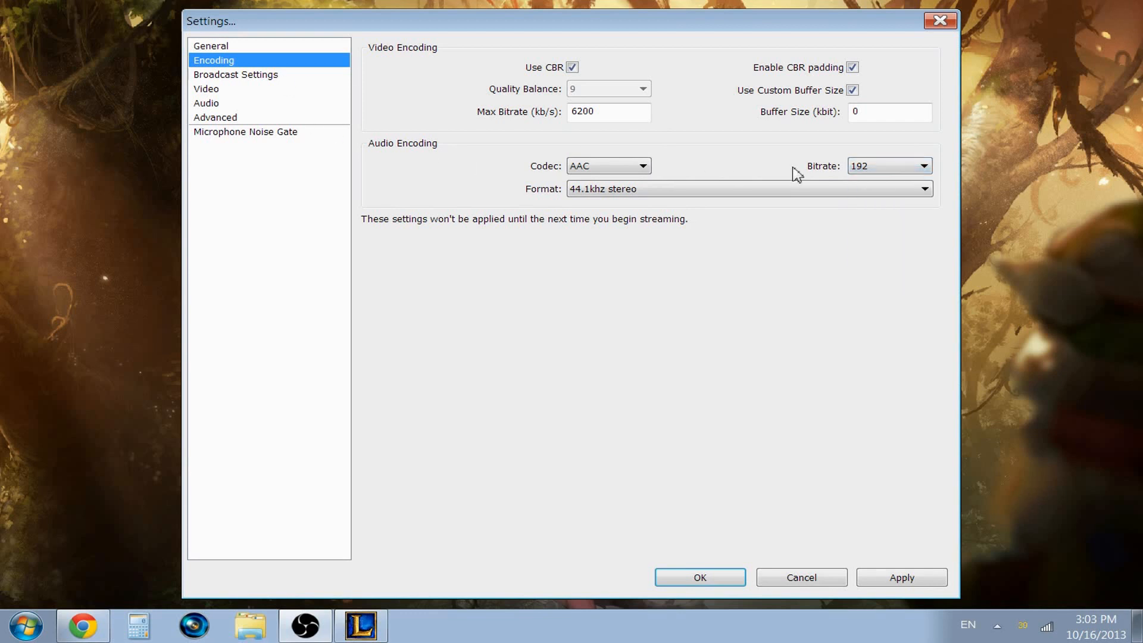
click(878, 171)
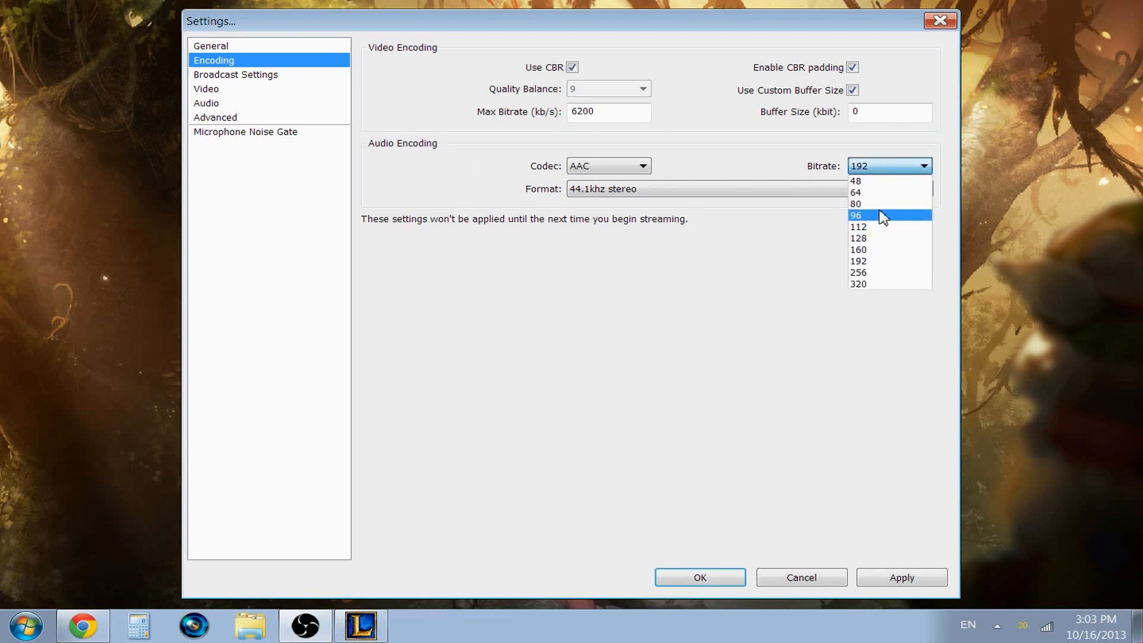
click(875, 171)
click(876, 171)
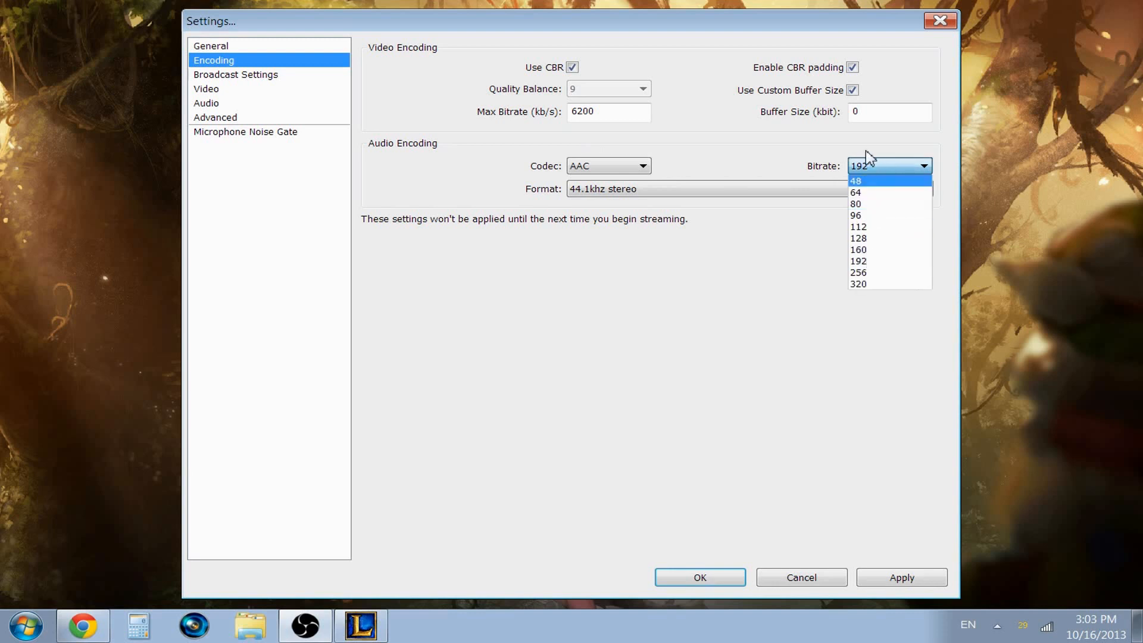
click(824, 169)
Step: Open the broadcast settings without saving the encoding changes and review the Live Stream and File Output Only modes and the output file path
click(259, 75)
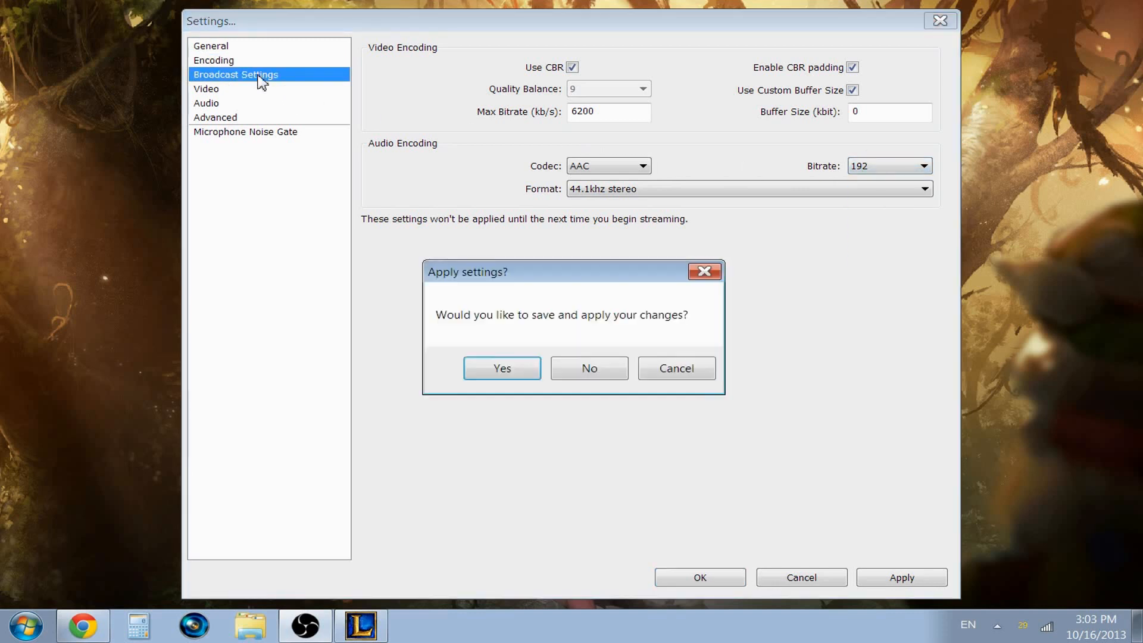
click(588, 367)
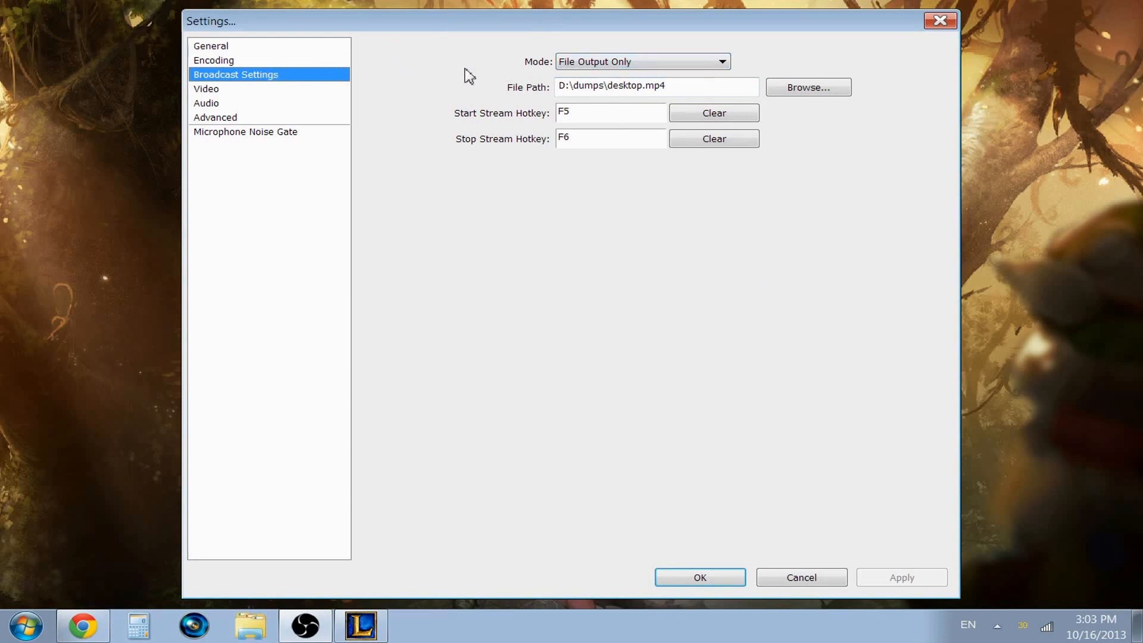
click(565, 64)
click(588, 76)
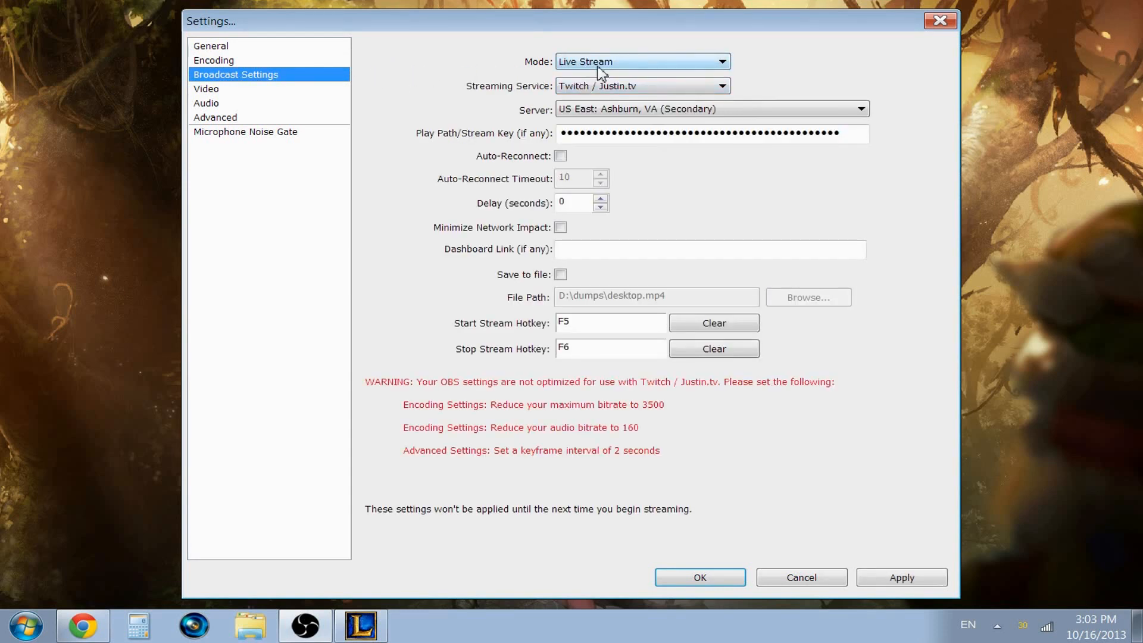
click(602, 70)
click(587, 88)
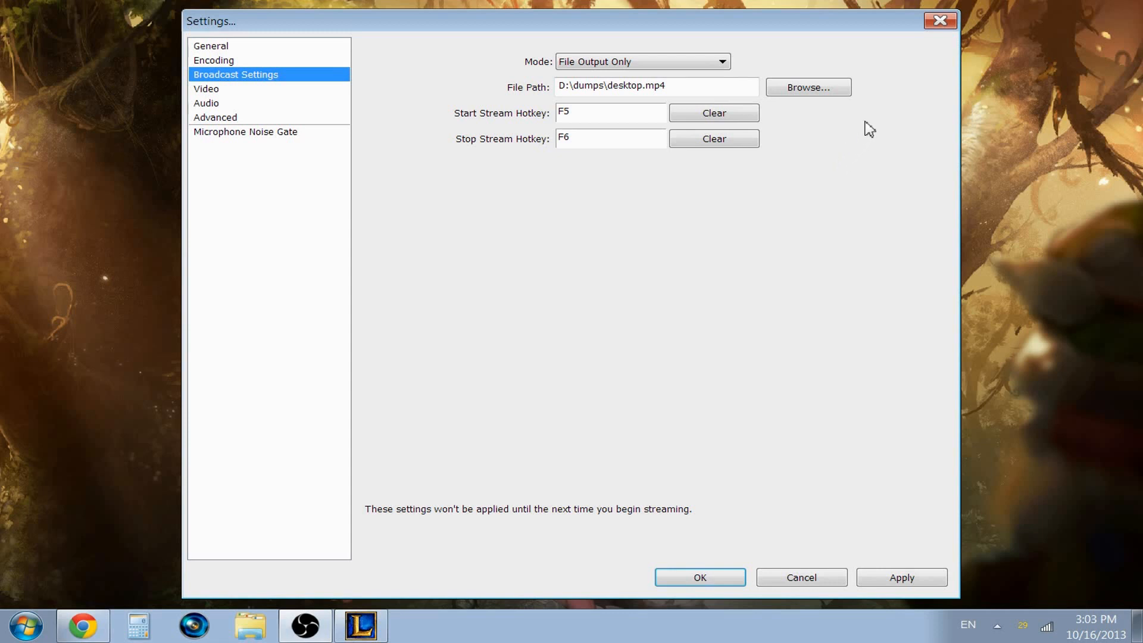
drag(671, 85, 510, 86)
click(666, 85)
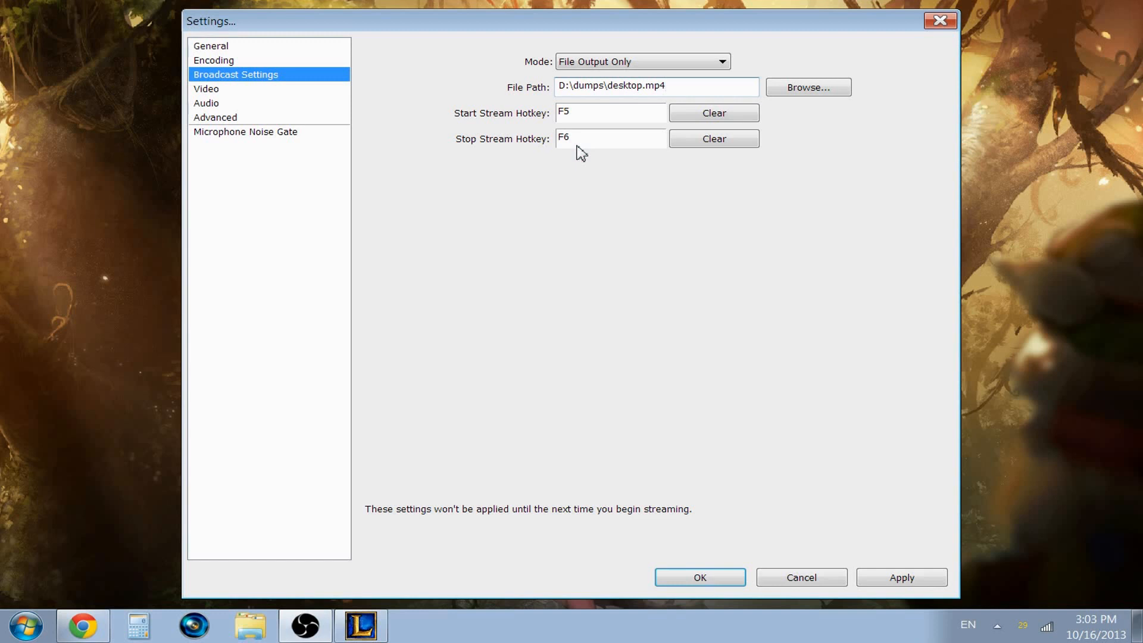
Step: Open the video settings without saving the broadcast changes and examine the video adapter and FPS values
click(210, 90)
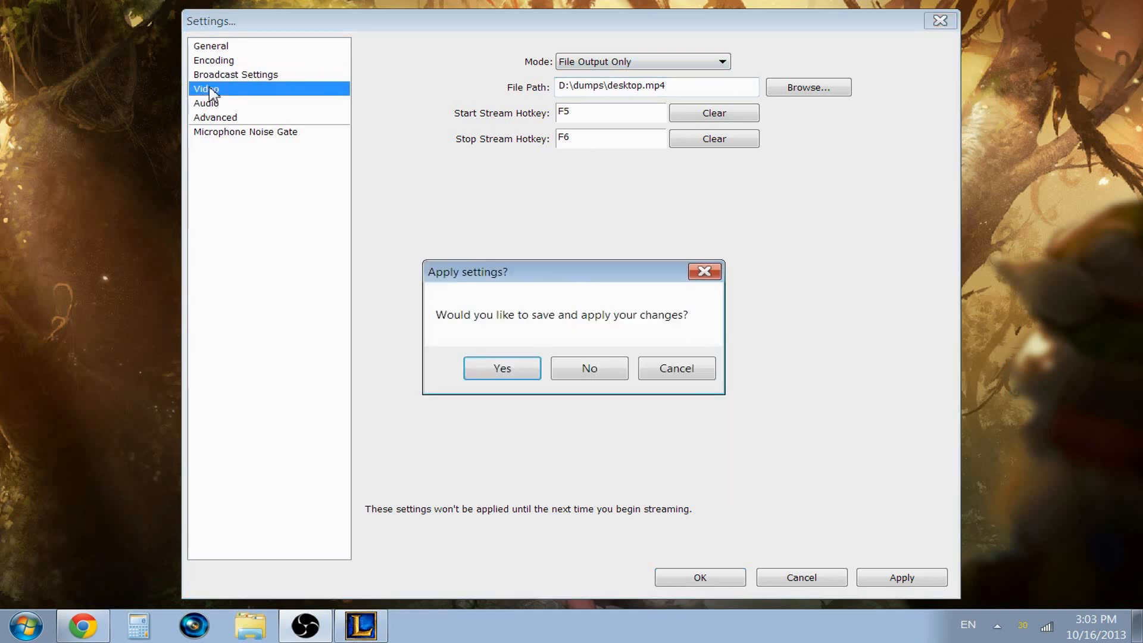
click(588, 368)
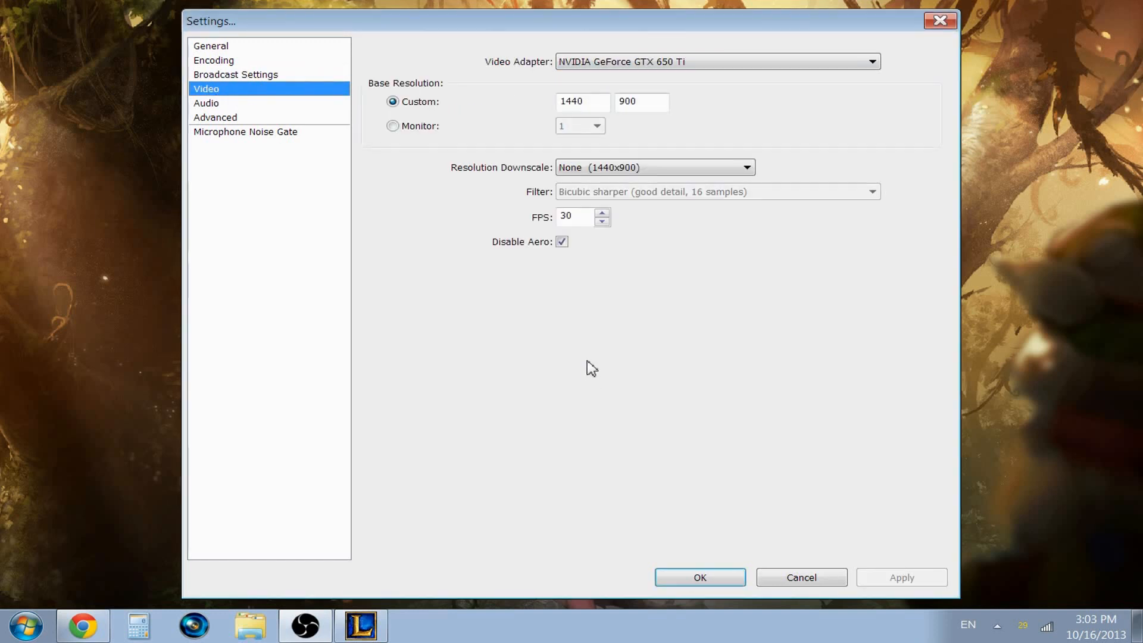
click(632, 62)
click(632, 62)
drag(581, 219, 567, 220)
Step: In the audio settings, choose Line Out (3- Scarlett 2i2 USB) for desktop audio and Line In (3- Scarlett 2i2 USB) for the microphone
click(204, 105)
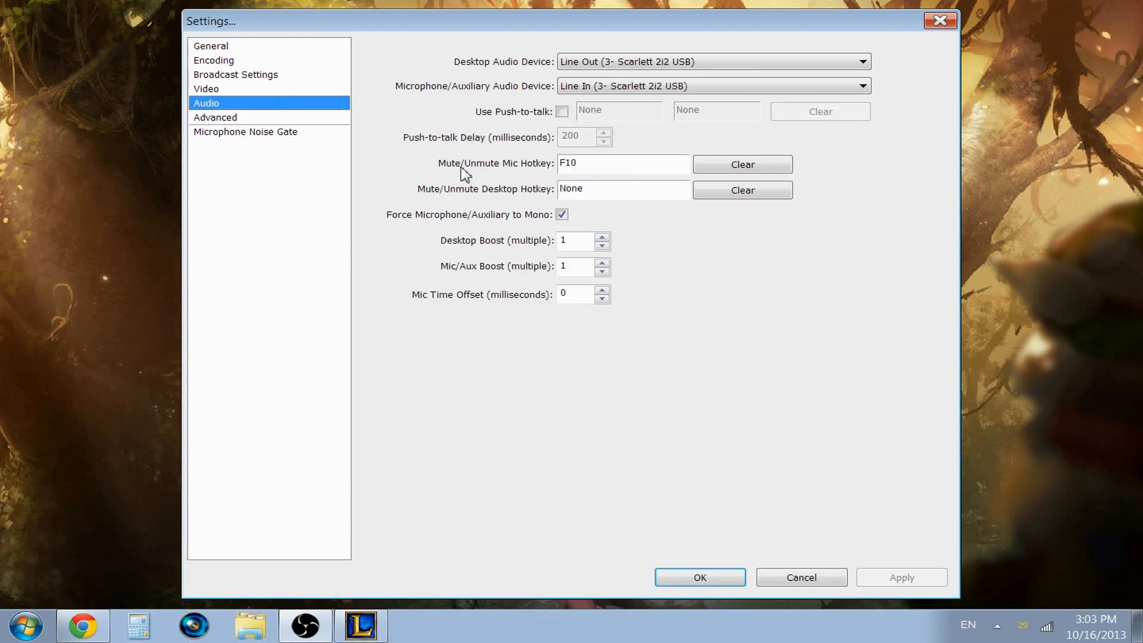
click(591, 63)
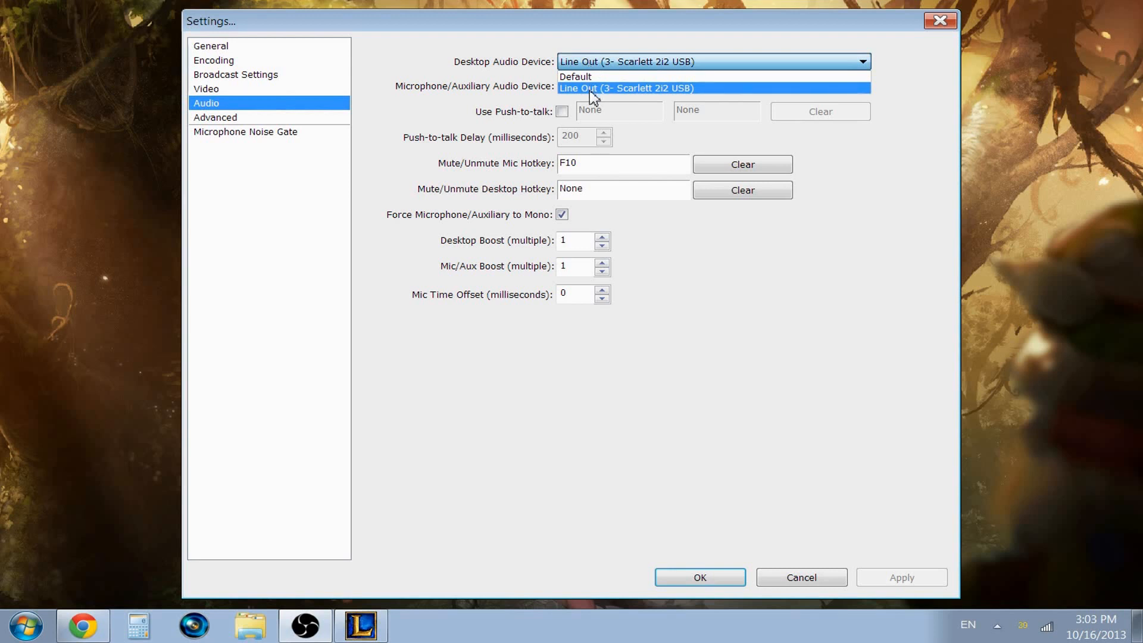
click(593, 90)
click(615, 89)
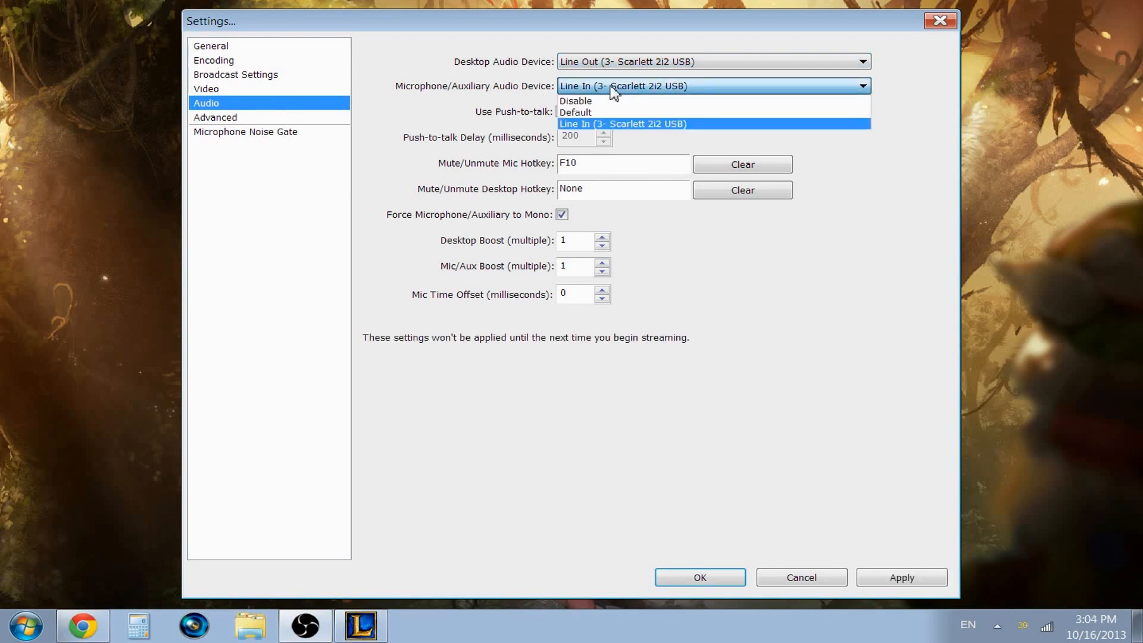
click(583, 124)
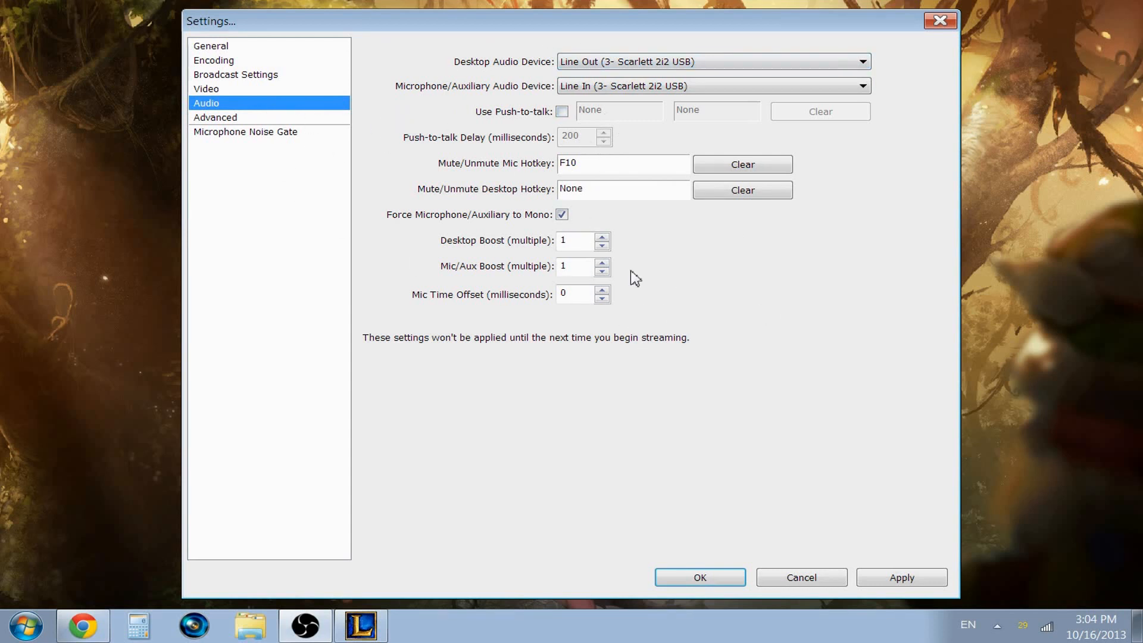
Step: Open the advanced settings without saving the audio changes and examine the process priority class options, keeping Normal
click(237, 122)
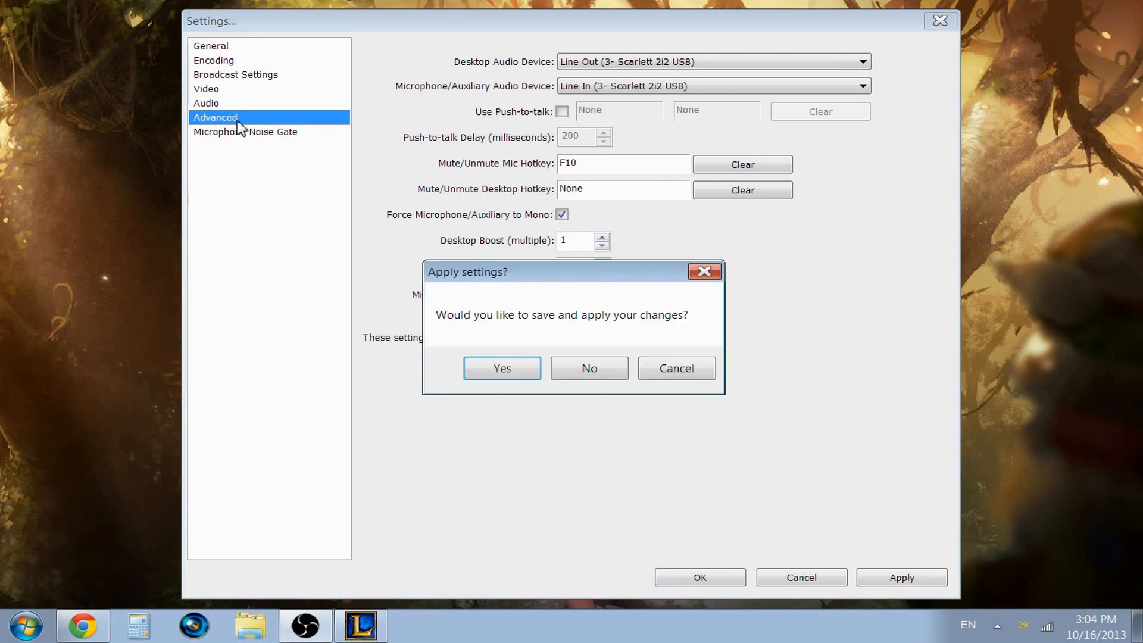
click(607, 366)
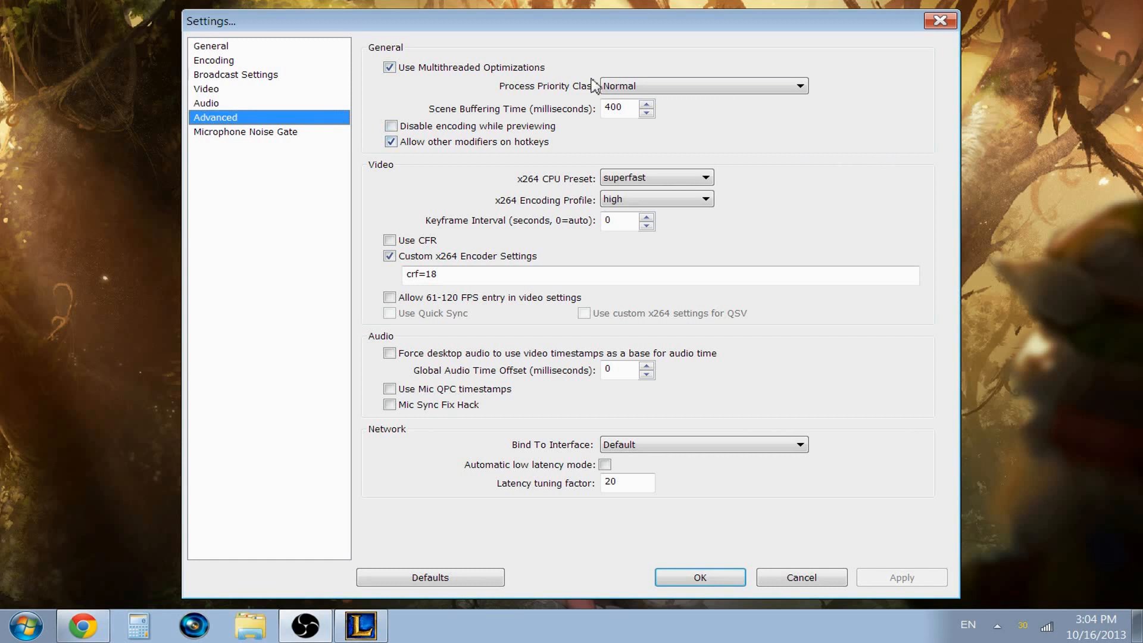
click(669, 88)
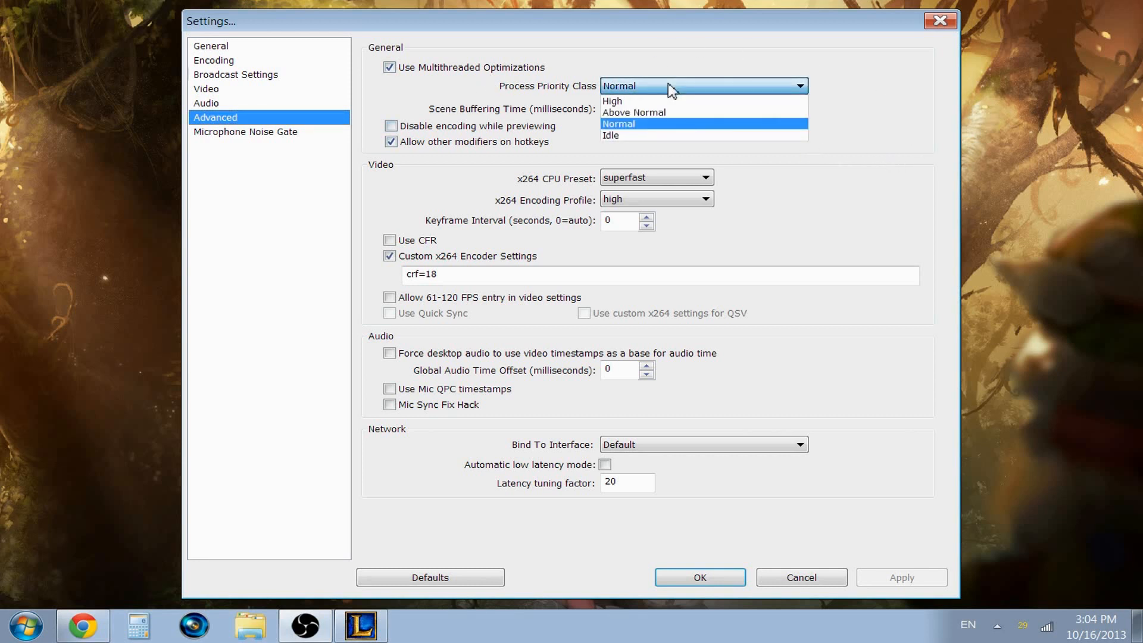
click(660, 124)
click(648, 89)
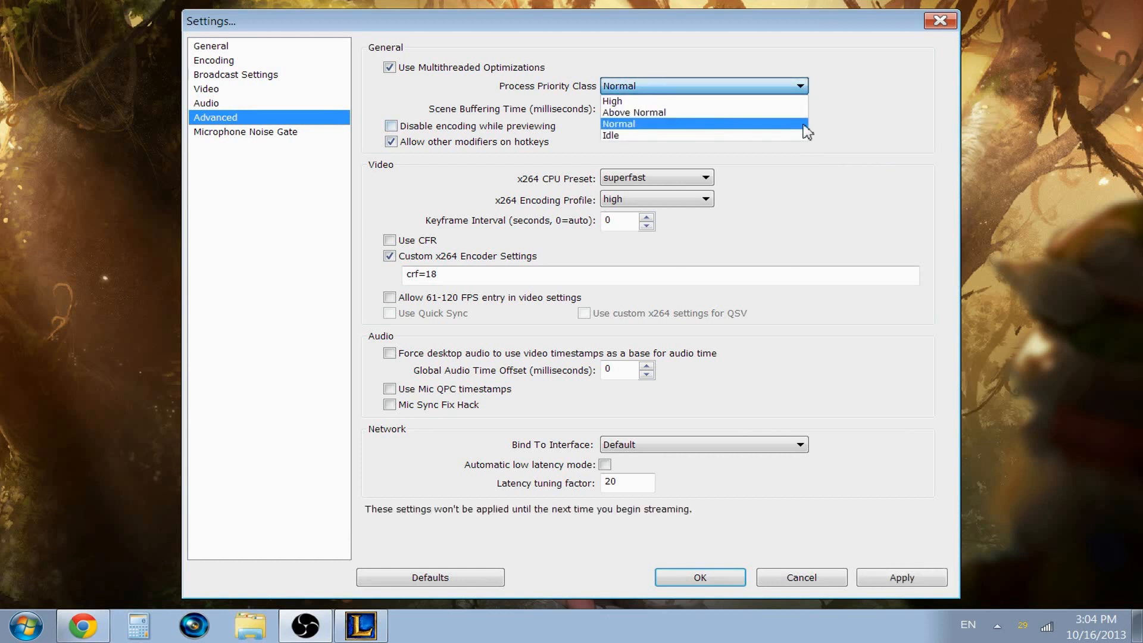
click(803, 124)
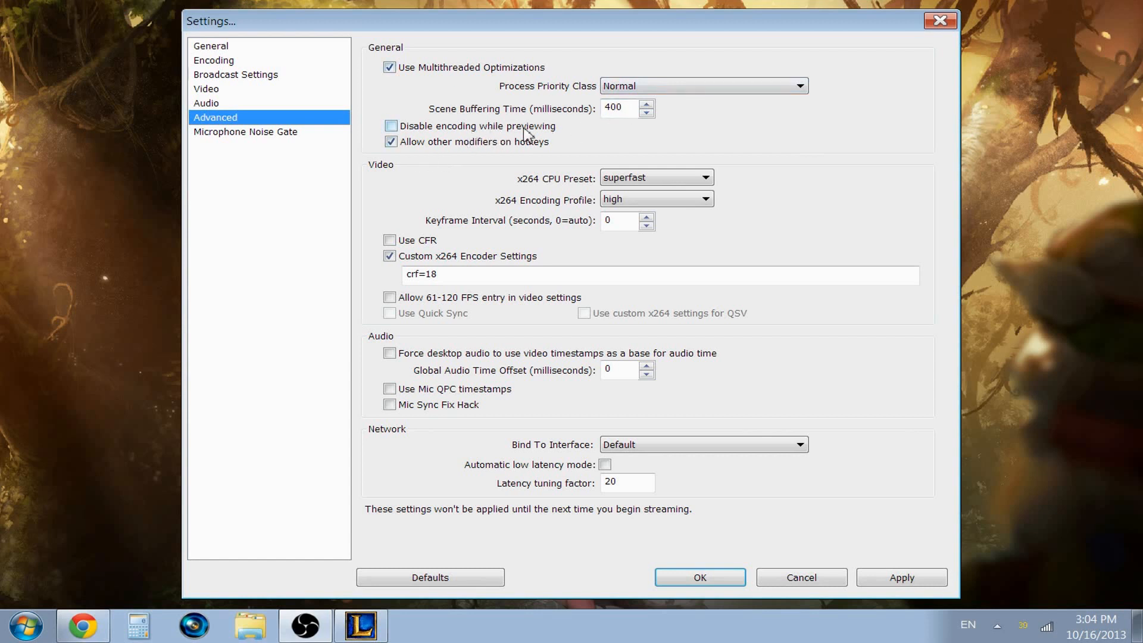
Step: Examine the x264 CPU preset options from ultrafast to slower, keeping superfast
click(675, 178)
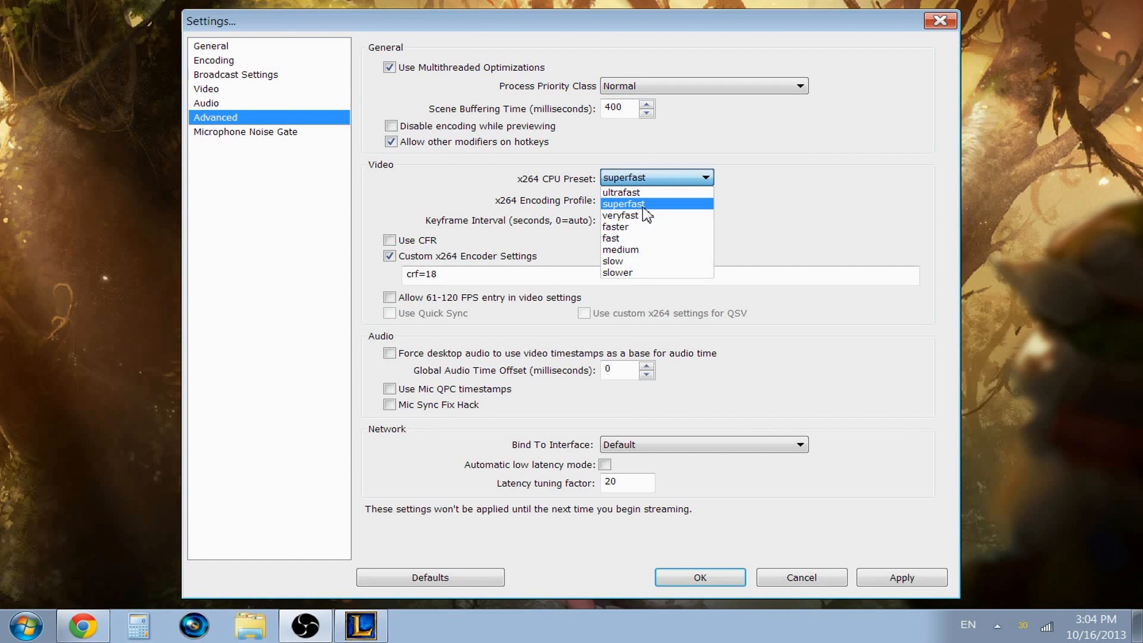
click(803, 186)
click(680, 182)
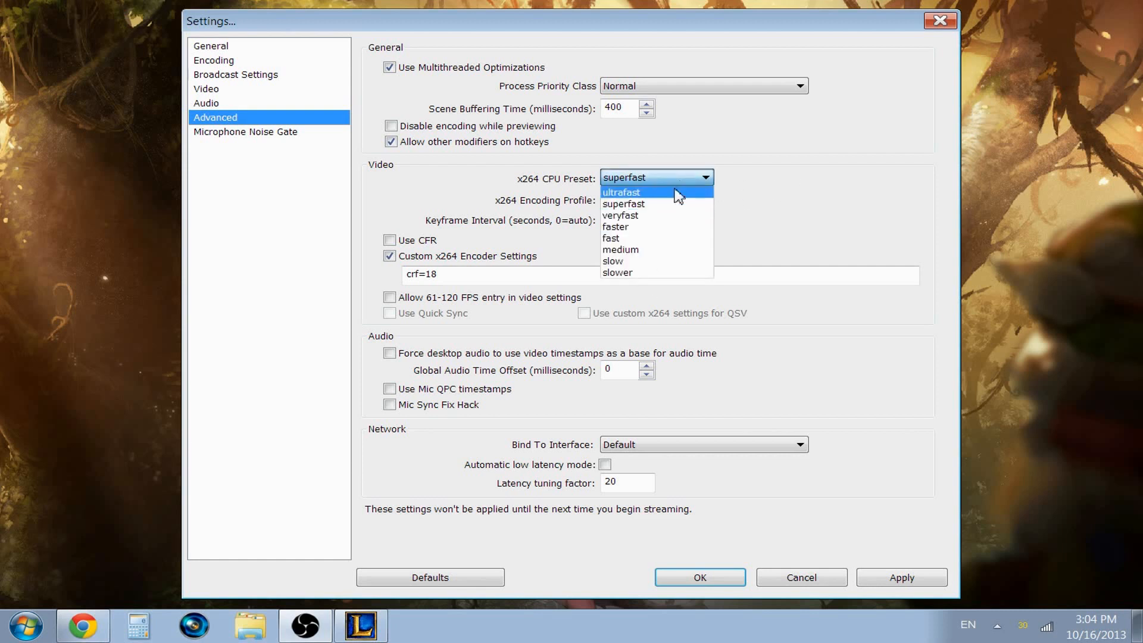
click(796, 243)
click(673, 183)
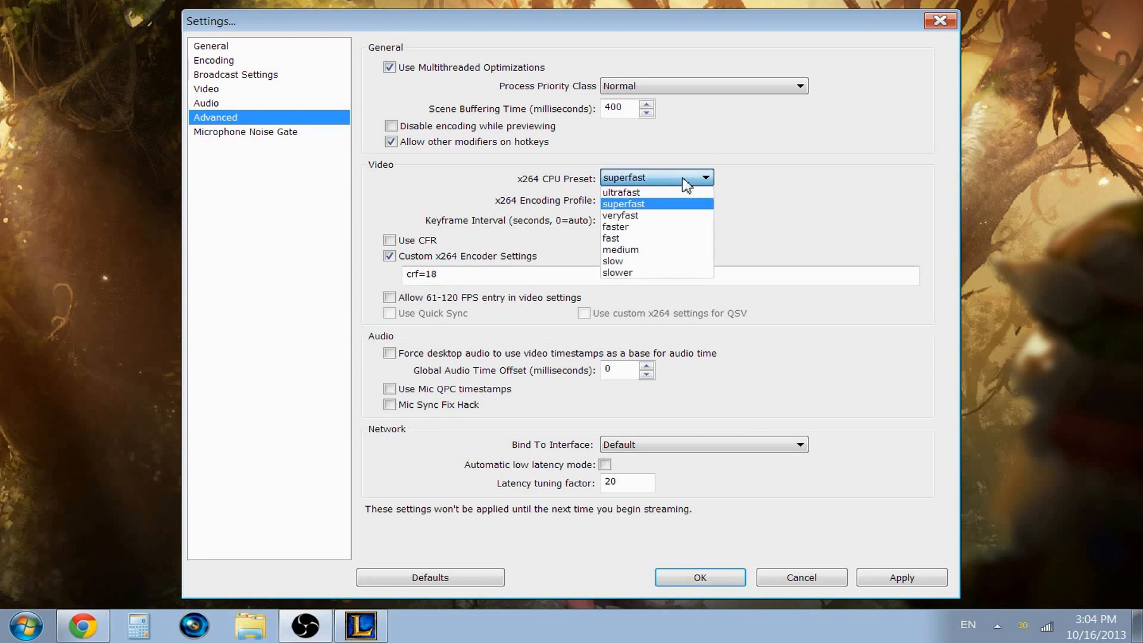
click(807, 241)
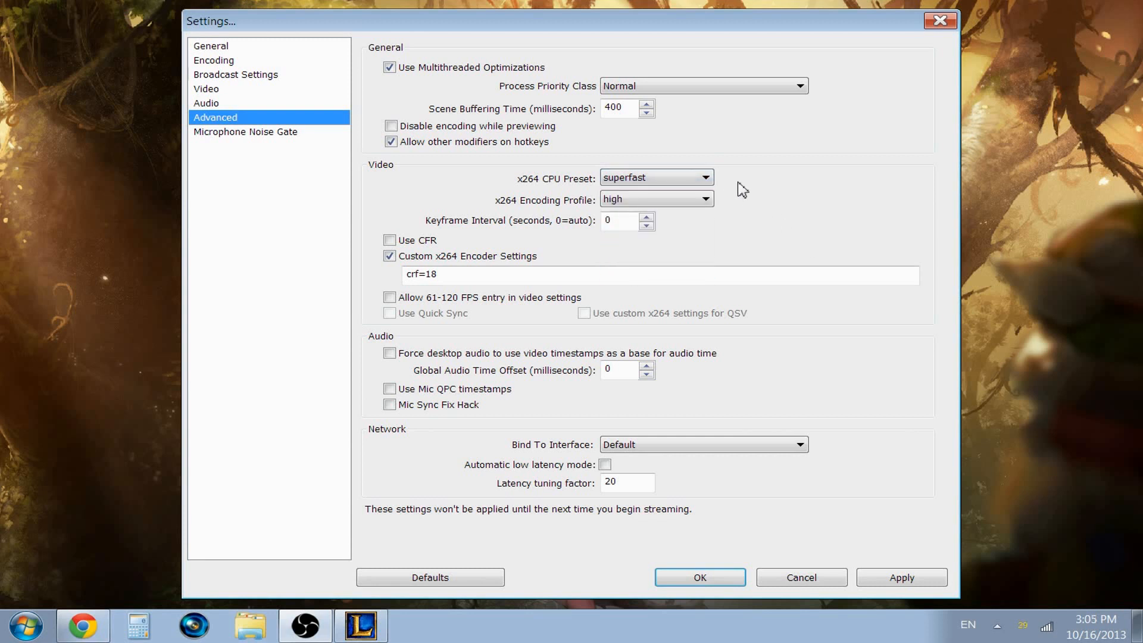
click(701, 179)
click(690, 203)
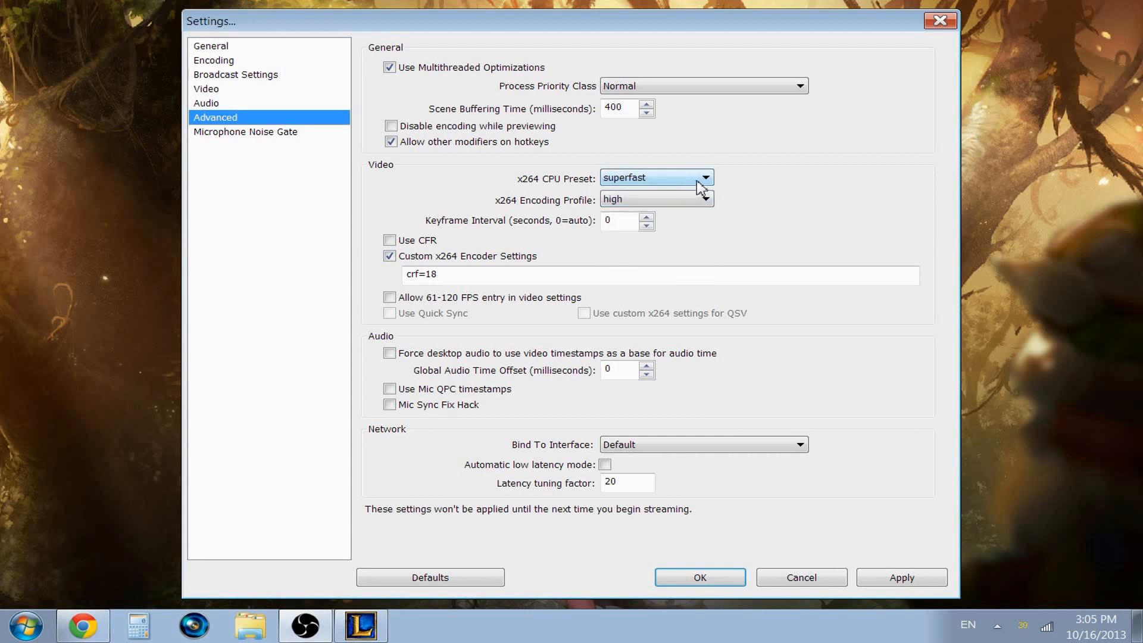
mouse_move(700, 186)
Step: Examine the main and high options for the x264 encoding profile, keeping high
click(652, 199)
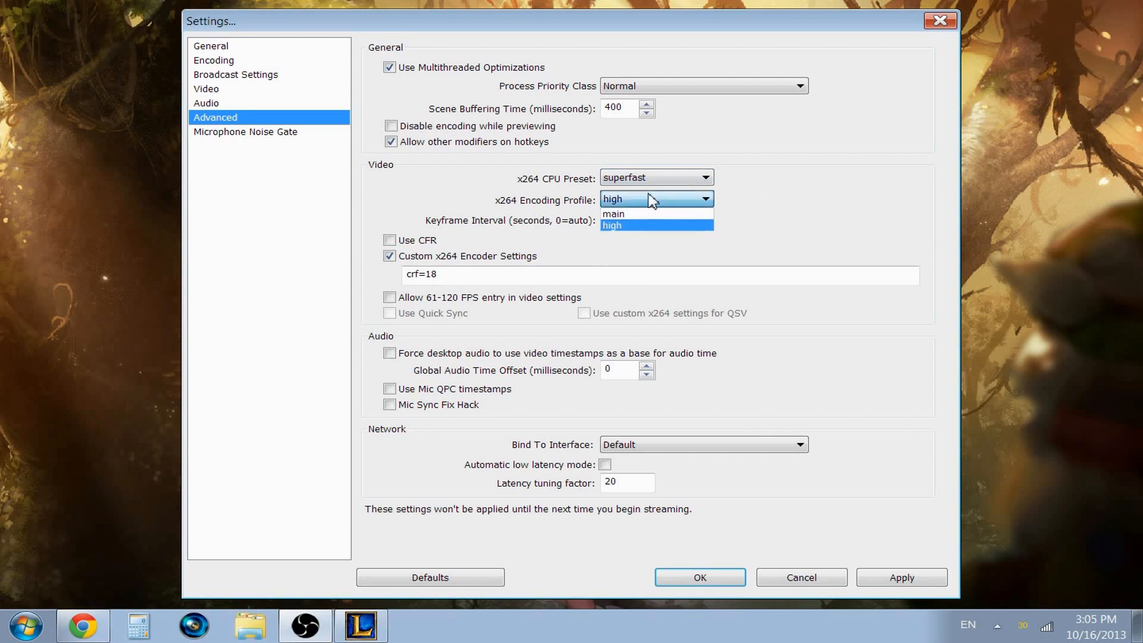
click(544, 221)
click(665, 195)
click(831, 196)
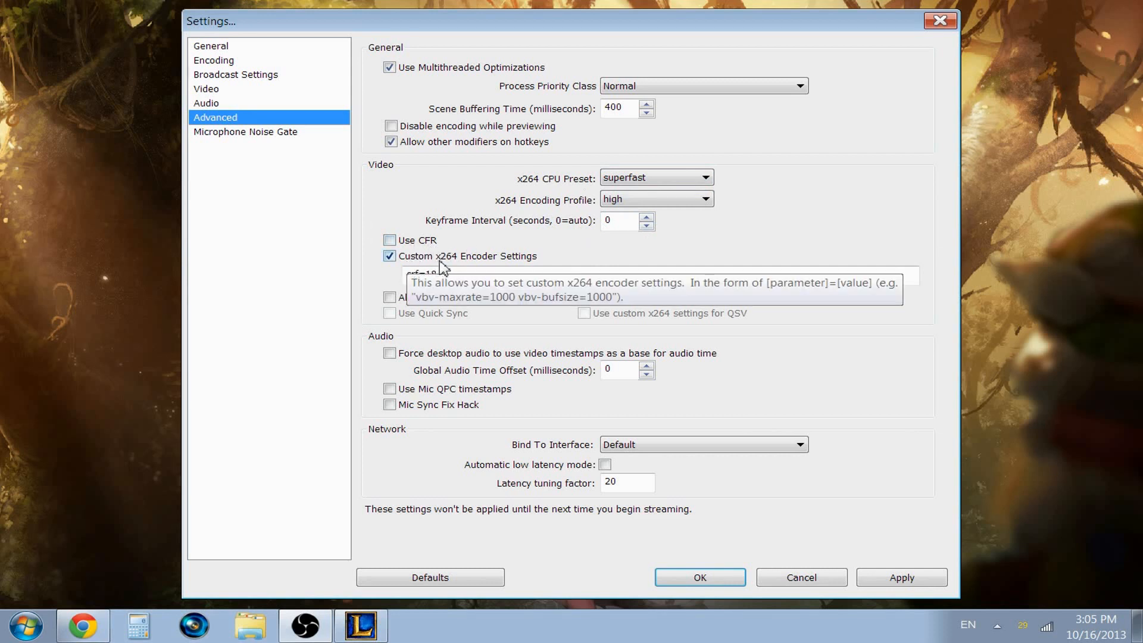
Step: Review the crf=18 parameter in the custom x264 encoder settings, highlighting its value
drag(485, 274, 406, 279)
click(490, 278)
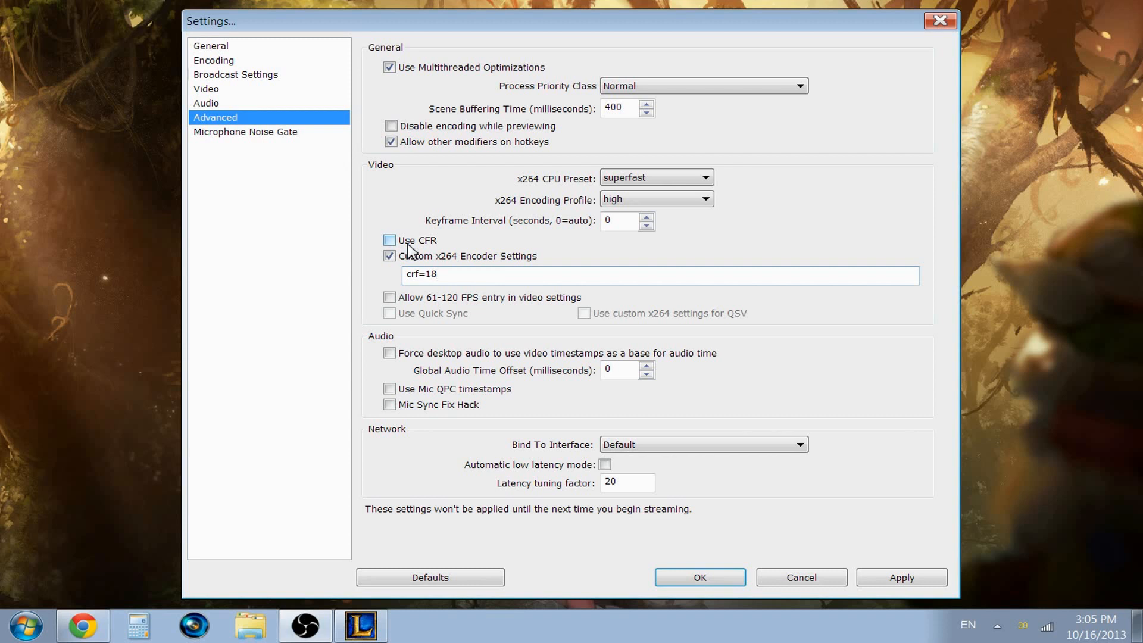
click(452, 278)
key(shift+Left)
key(shift+Left)
click(467, 275)
Step: View the microphone noise gate settings without saving the advanced changes, and cancel out of the settings
click(293, 141)
click(584, 370)
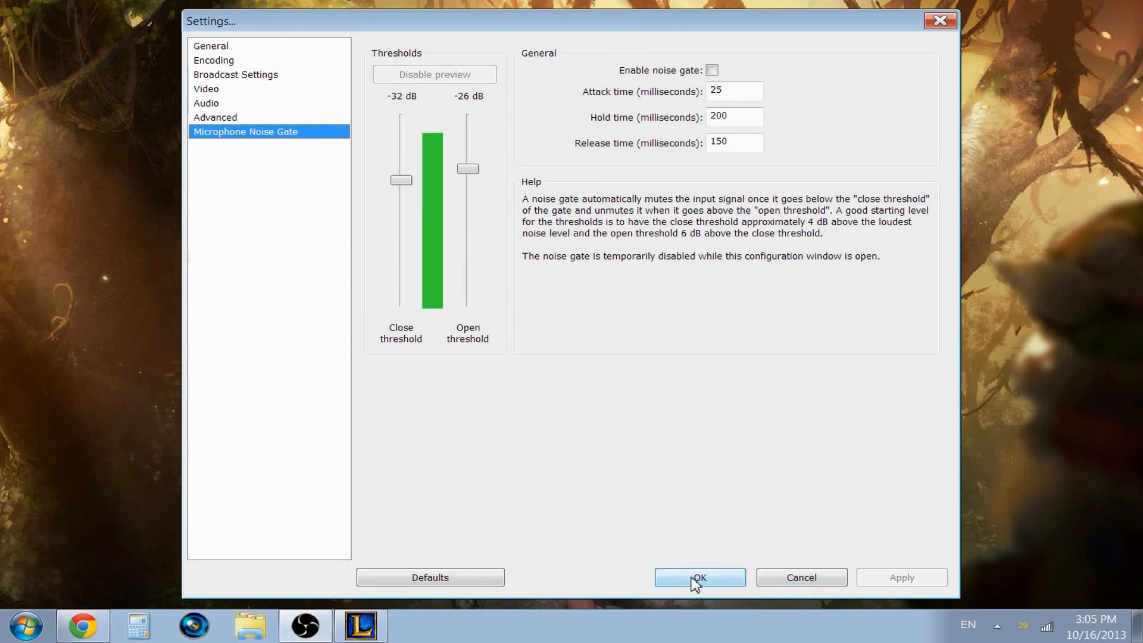
click(802, 579)
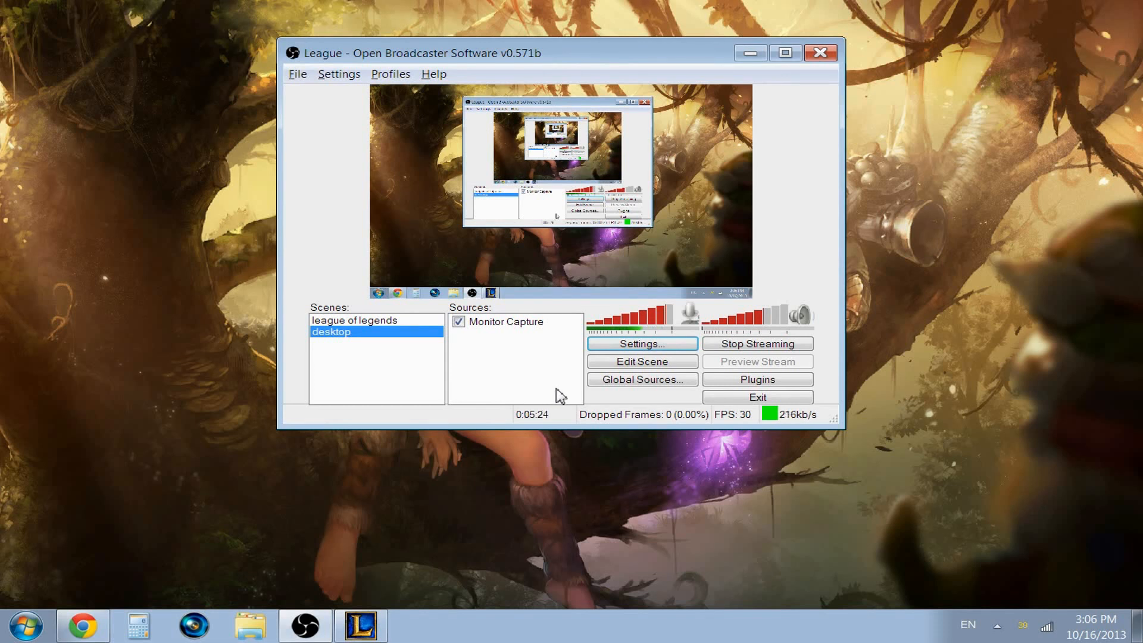
Step: Switch to the League of Legends client and create a custom game on Summoner's Rift
click(378, 634)
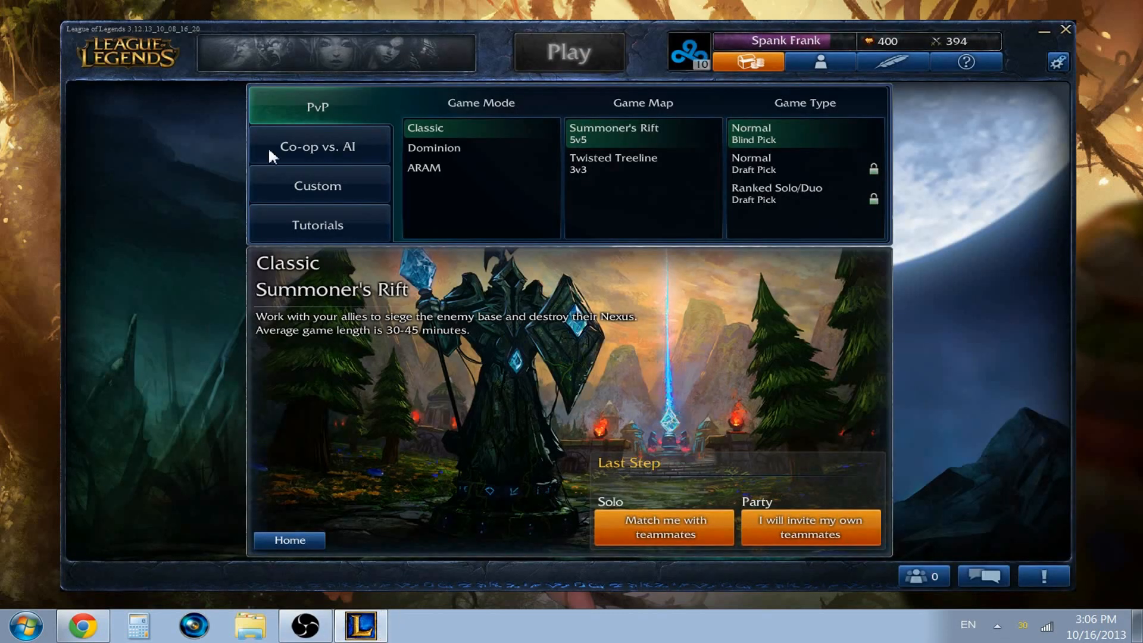
click(316, 630)
click(351, 185)
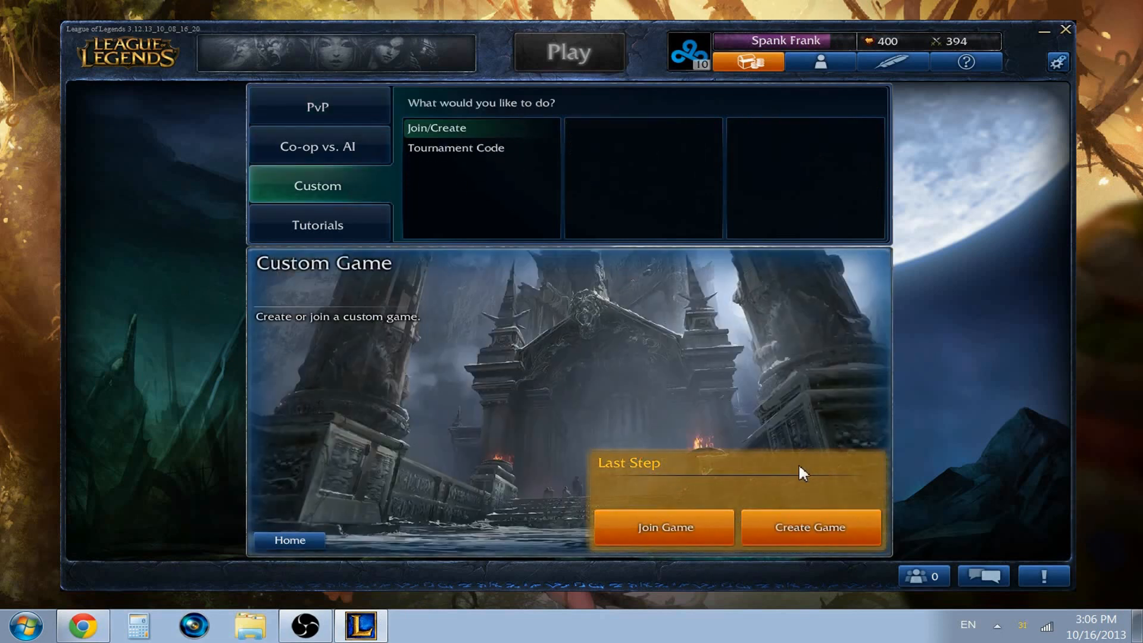
click(821, 540)
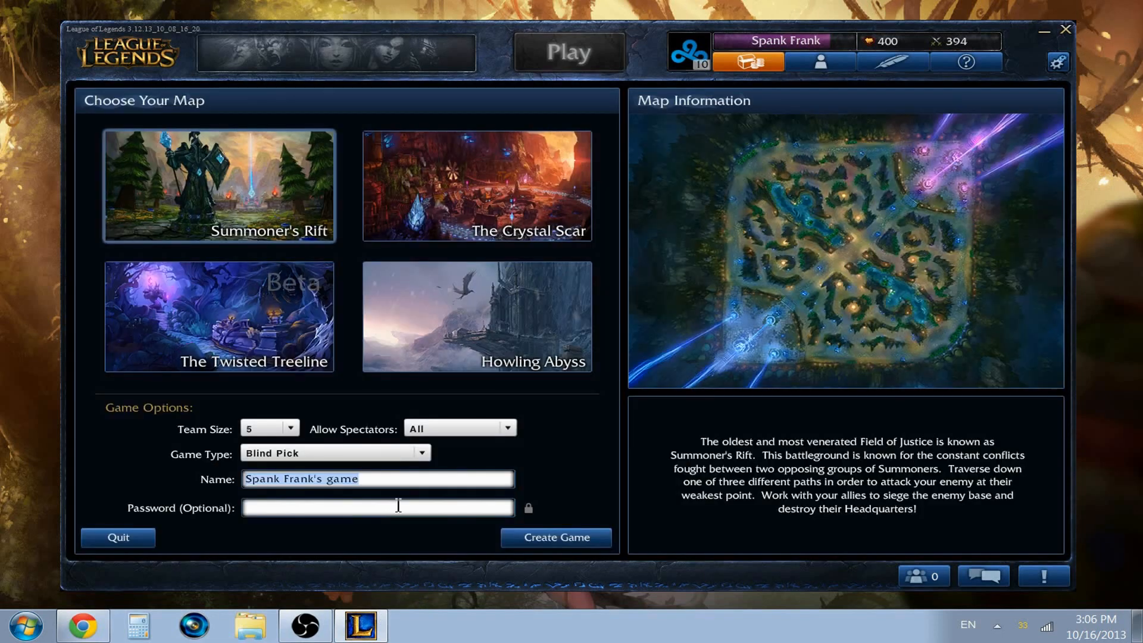
click(395, 508)
click(519, 536)
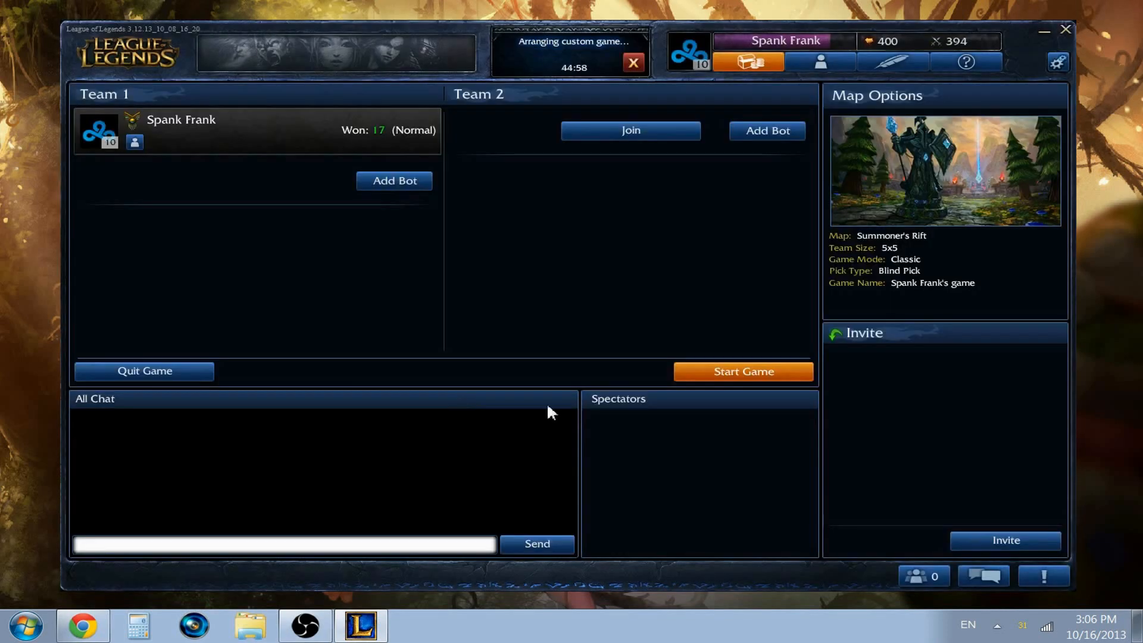
Step: Start the custom game and lock in the blue champion second in the lower row of the champion list
click(755, 374)
click(530, 369)
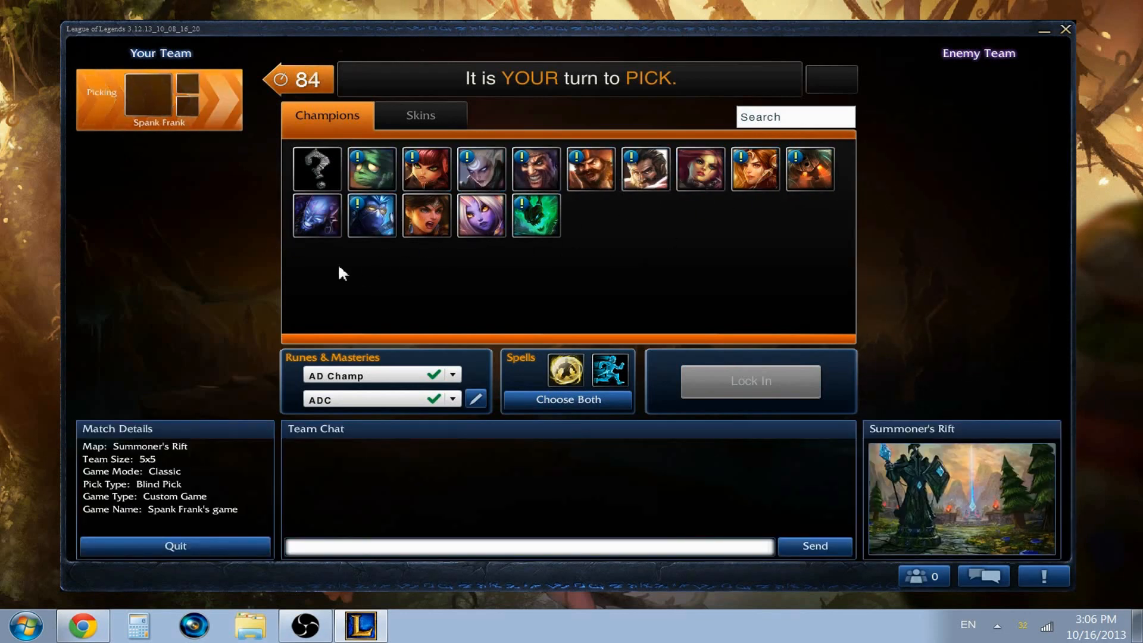
click(367, 221)
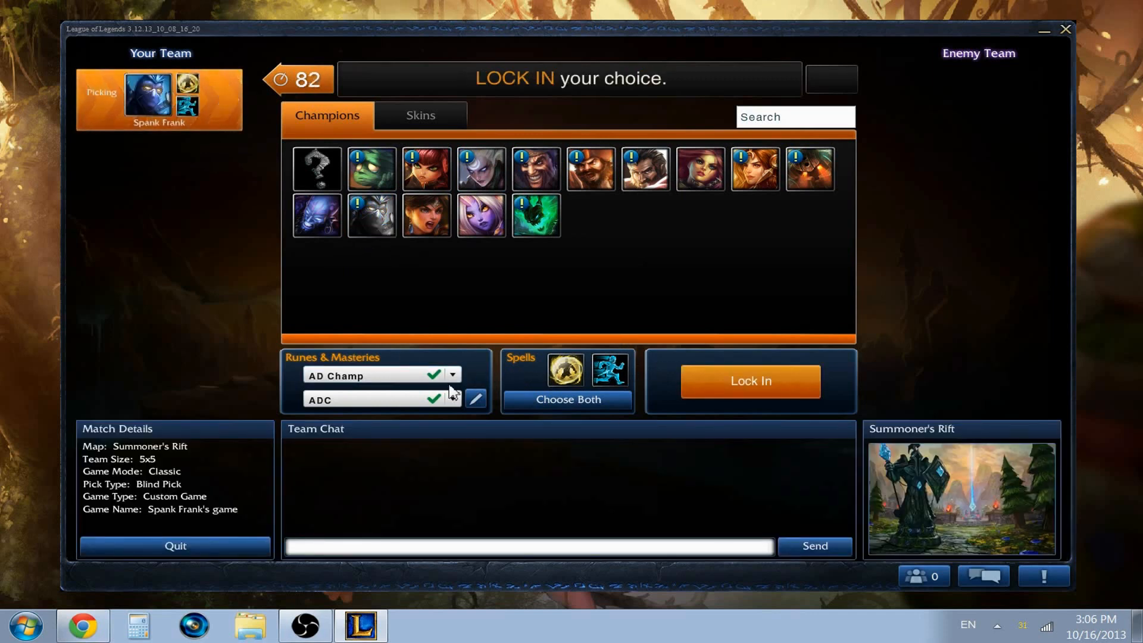
click(724, 382)
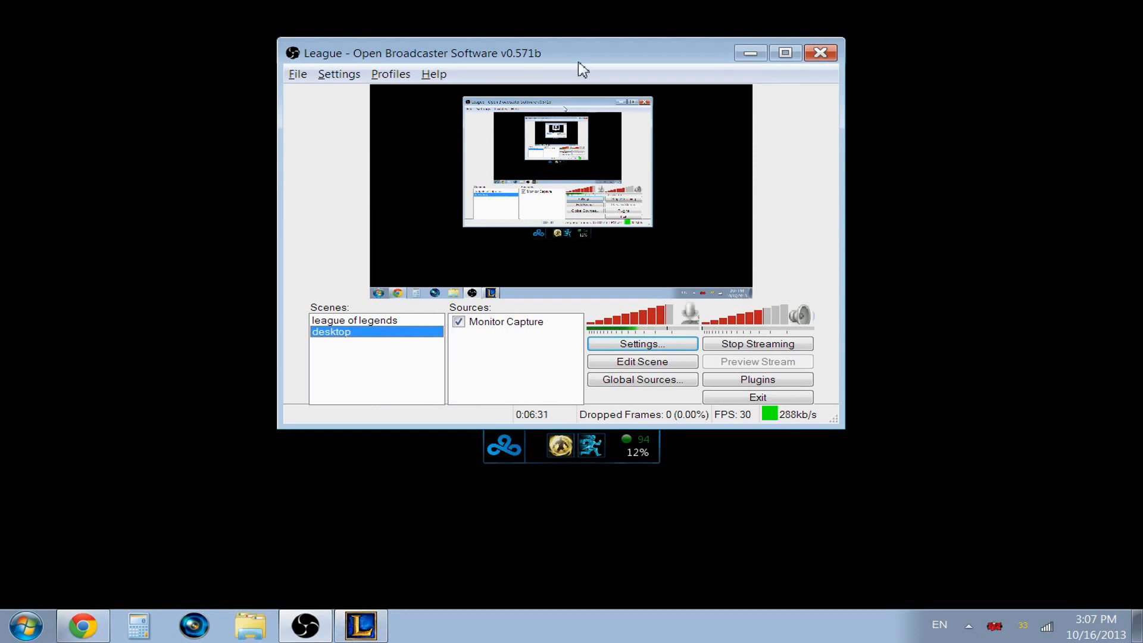
Step: In Open Broadcaster Software, add a window capture source named Window Capture to the desktop scene
drag(582, 70, 719, 71)
right_click(625, 361)
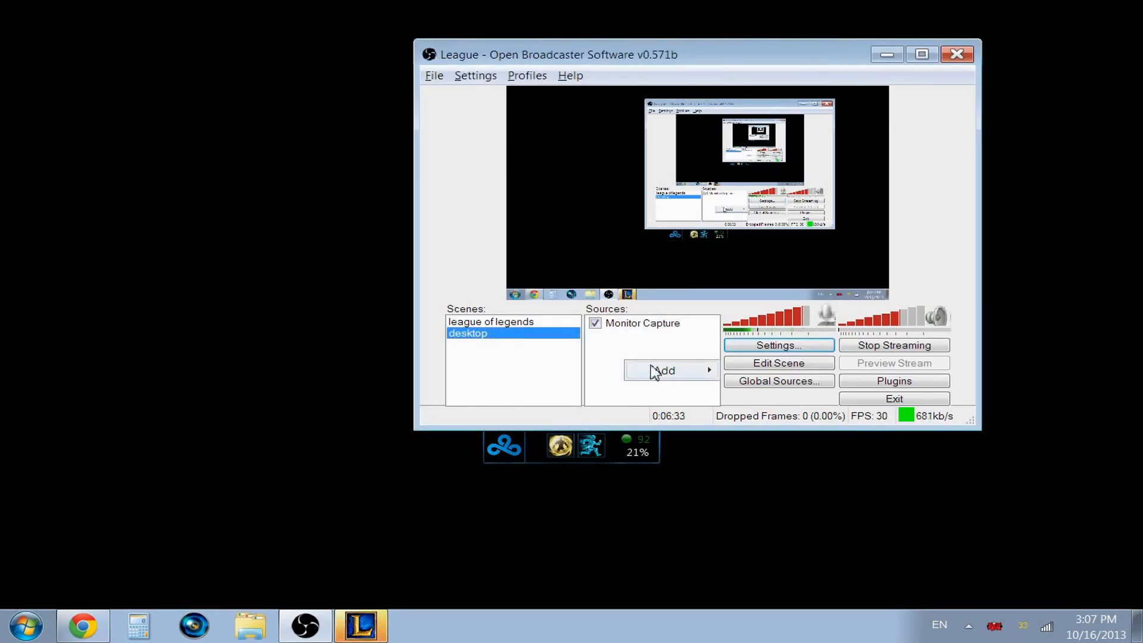
mouse_move(670, 371)
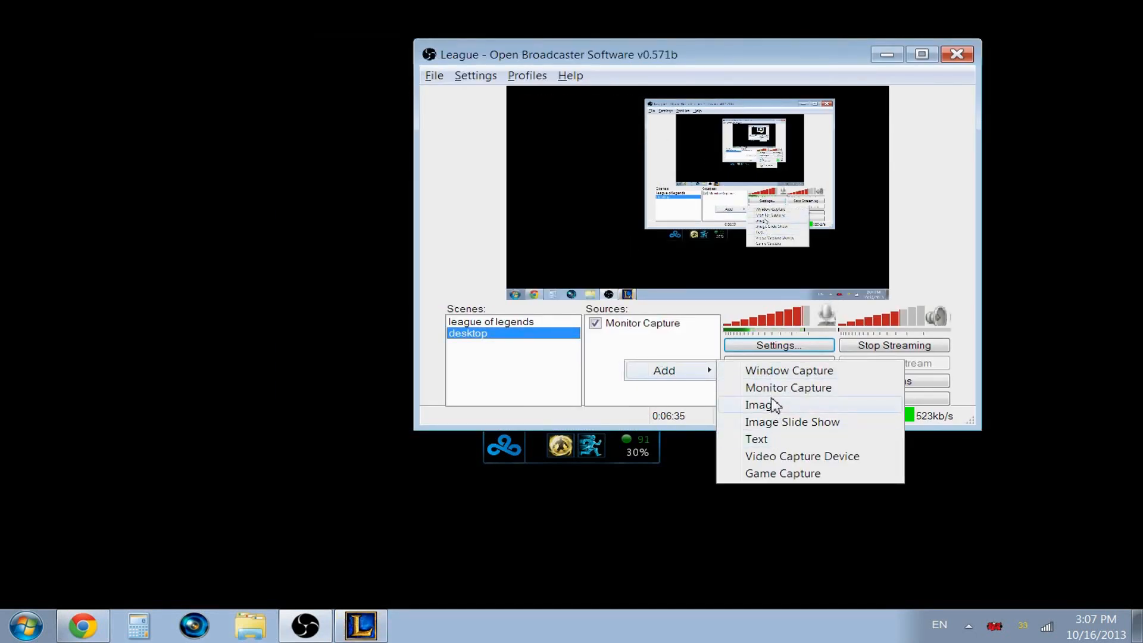
click(779, 373)
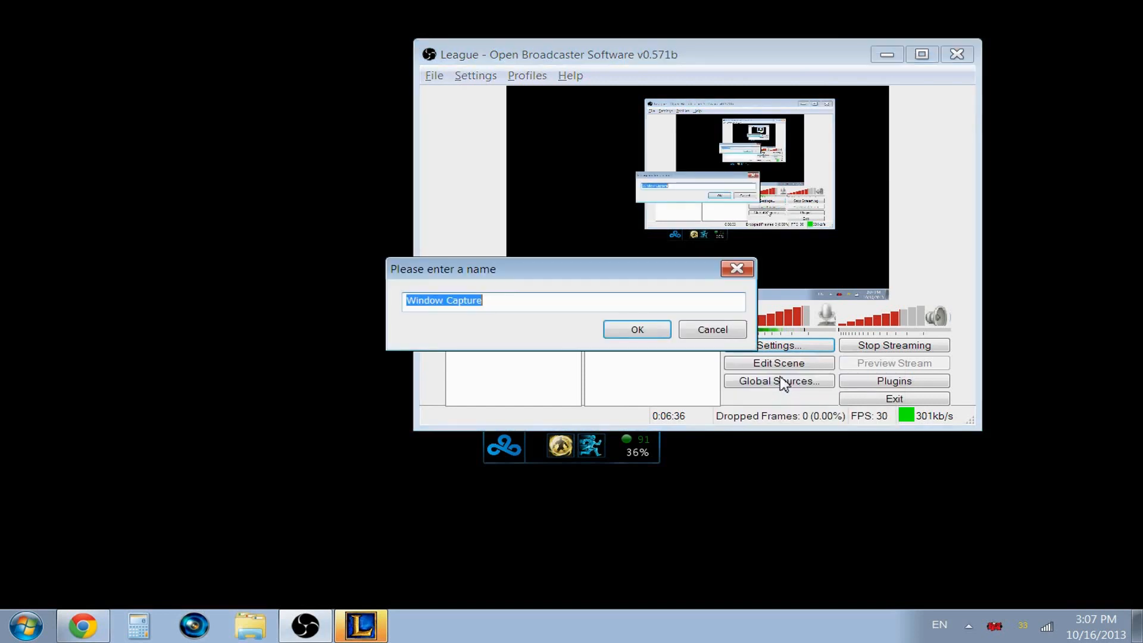
click(619, 332)
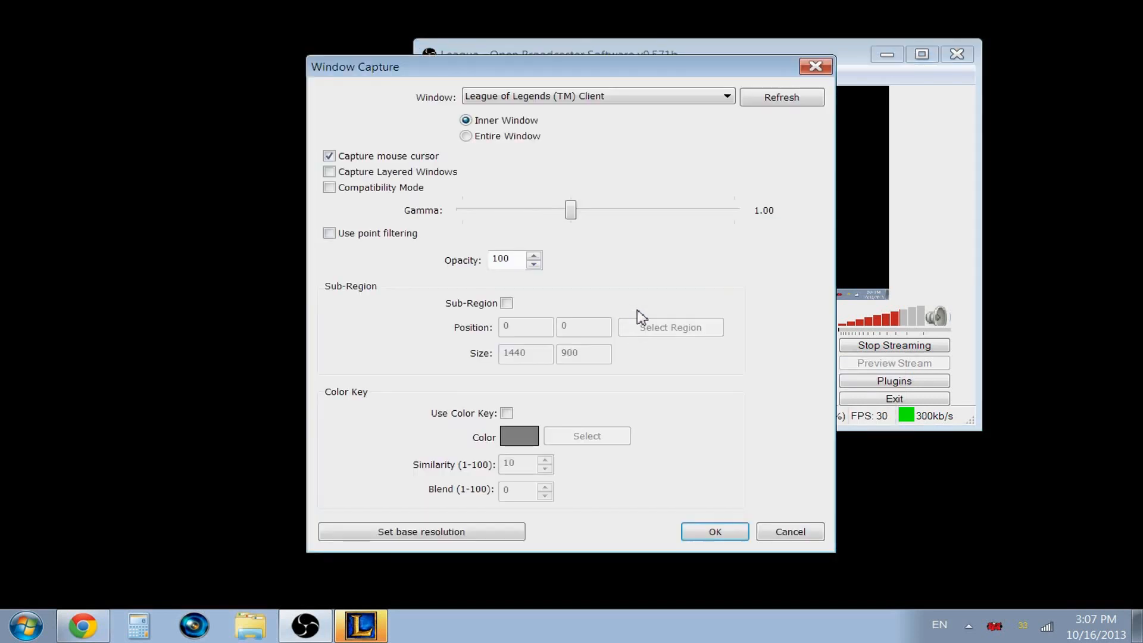
Step: Set the window capture to the inner window of League of Legends (TM) Client and confirm the source
click(610, 100)
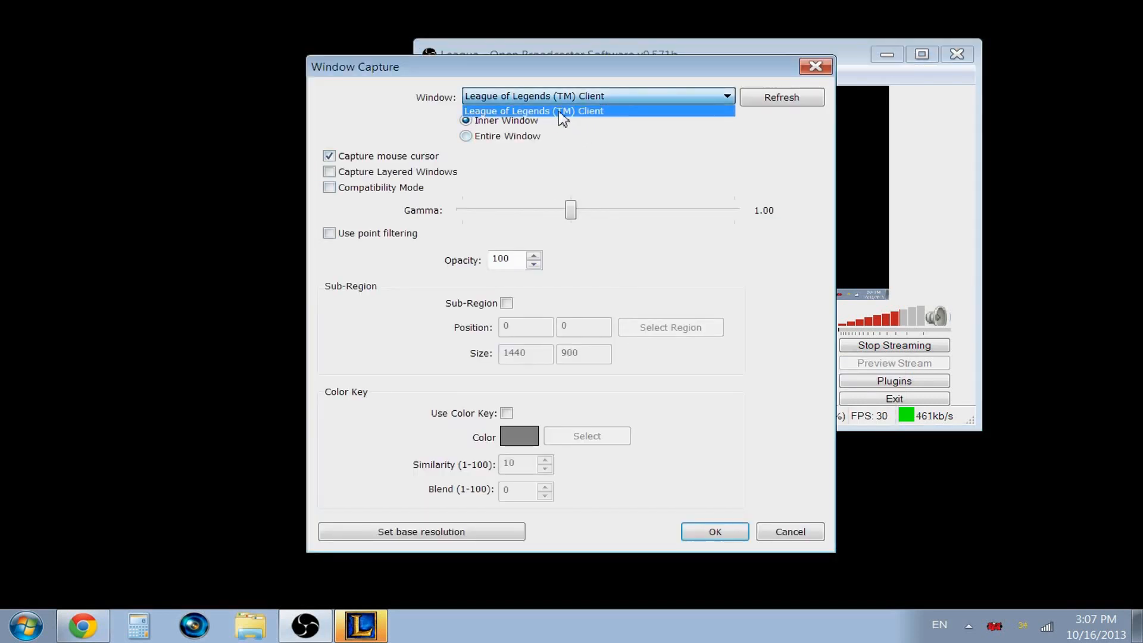
click(759, 105)
click(759, 104)
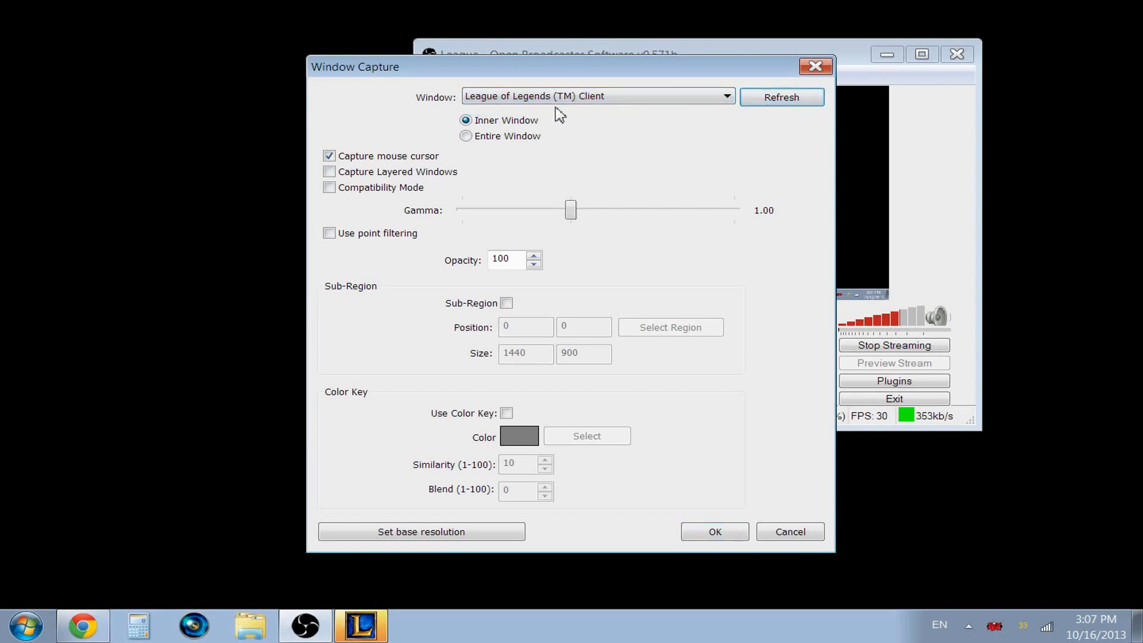
click(483, 121)
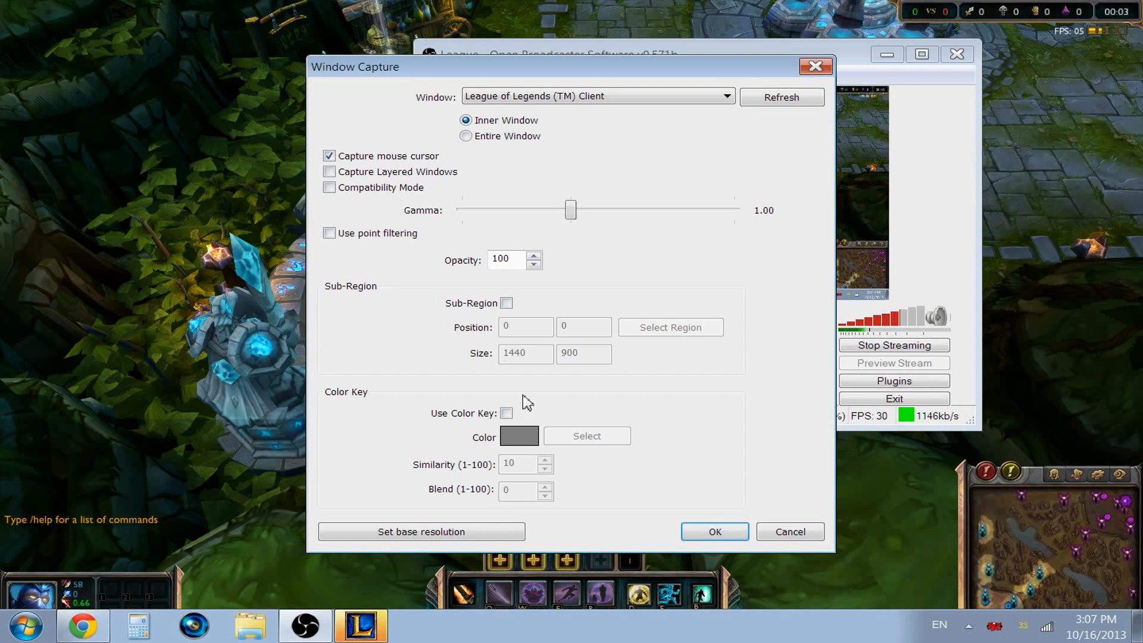
click(709, 532)
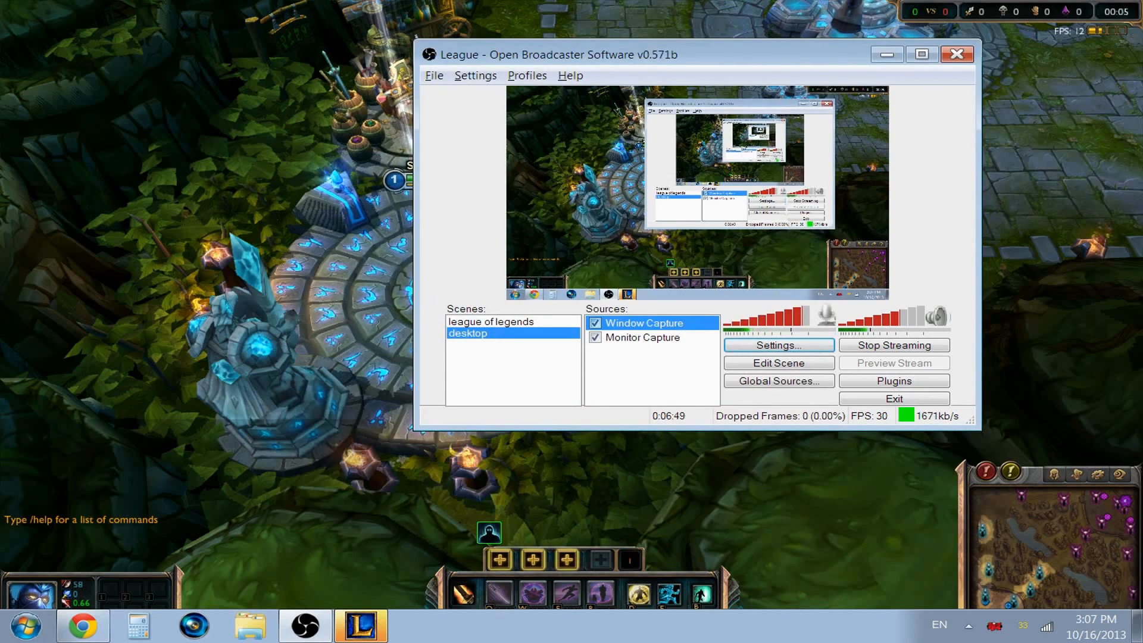
Step: Disable the Monitor Capture source in the desktop scene, leaving Window Capture selected
click(643, 338)
click(644, 324)
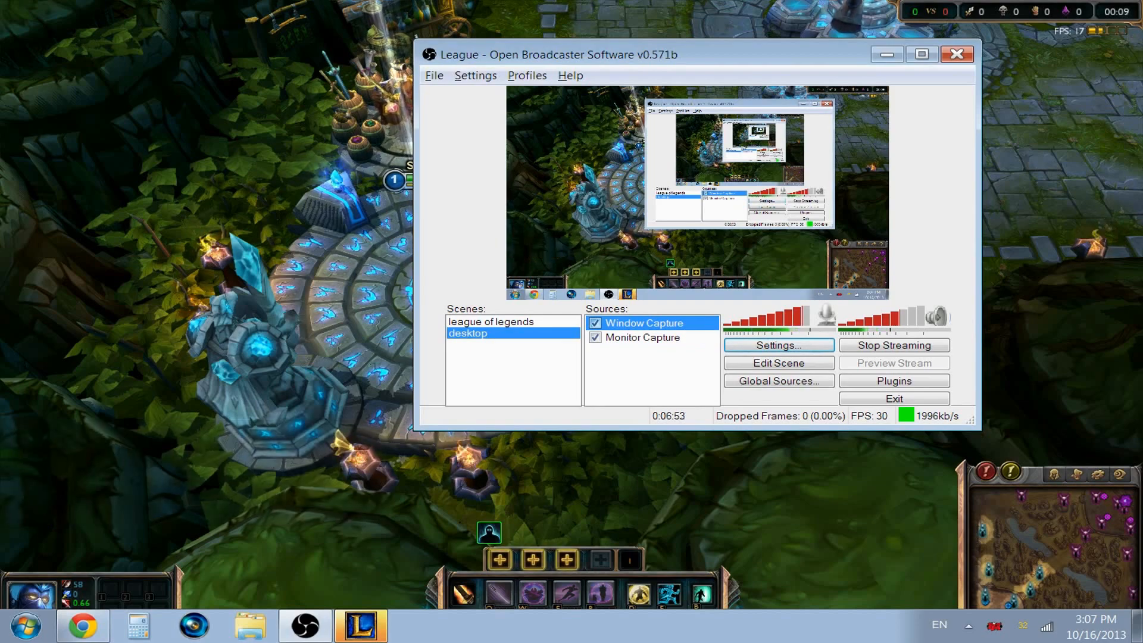
click(595, 338)
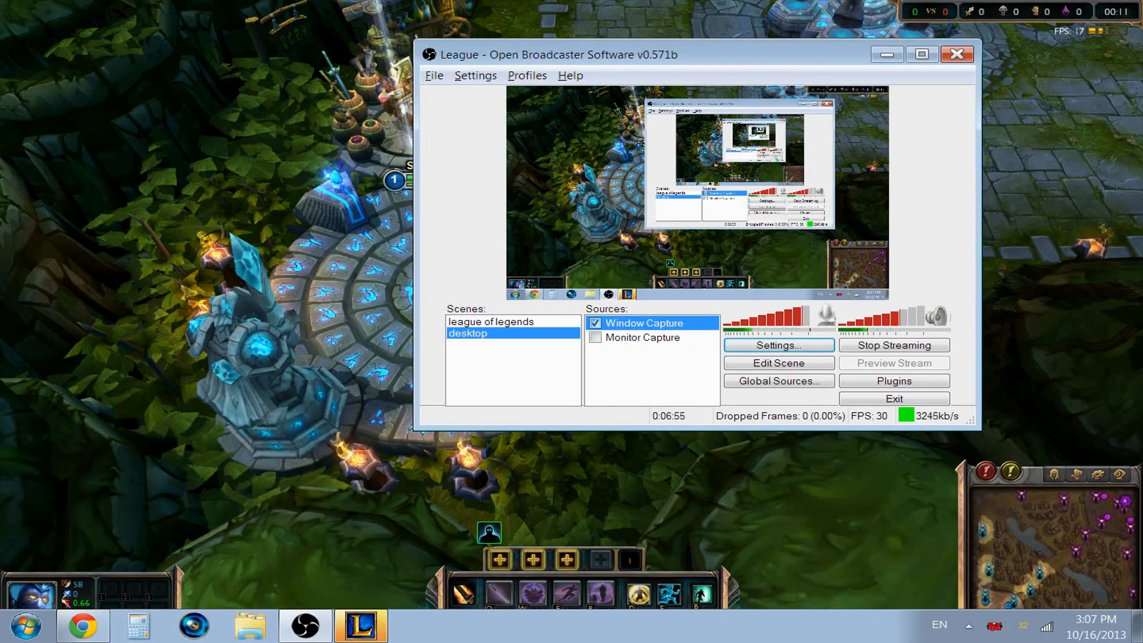
Step: Switch to the running League of Legends match, move the champion briefly and open the game's video options
key(alt+Tab)
right_click(727, 204)
right_click(773, 293)
key(space)
right_click(510, 325)
right_click(499, 260)
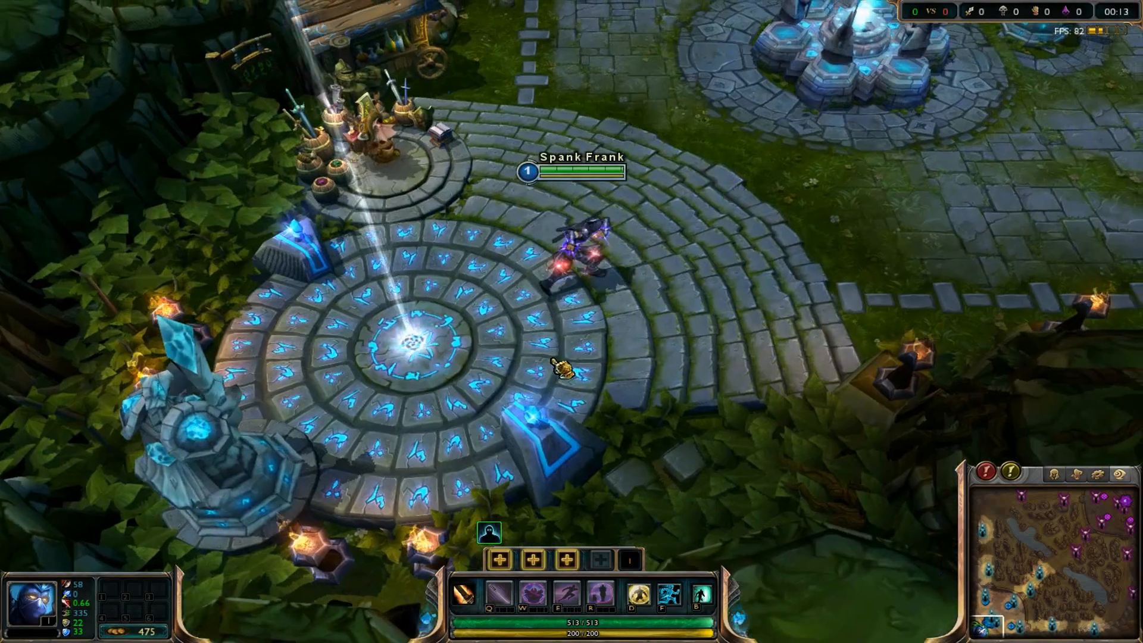
key(Escape)
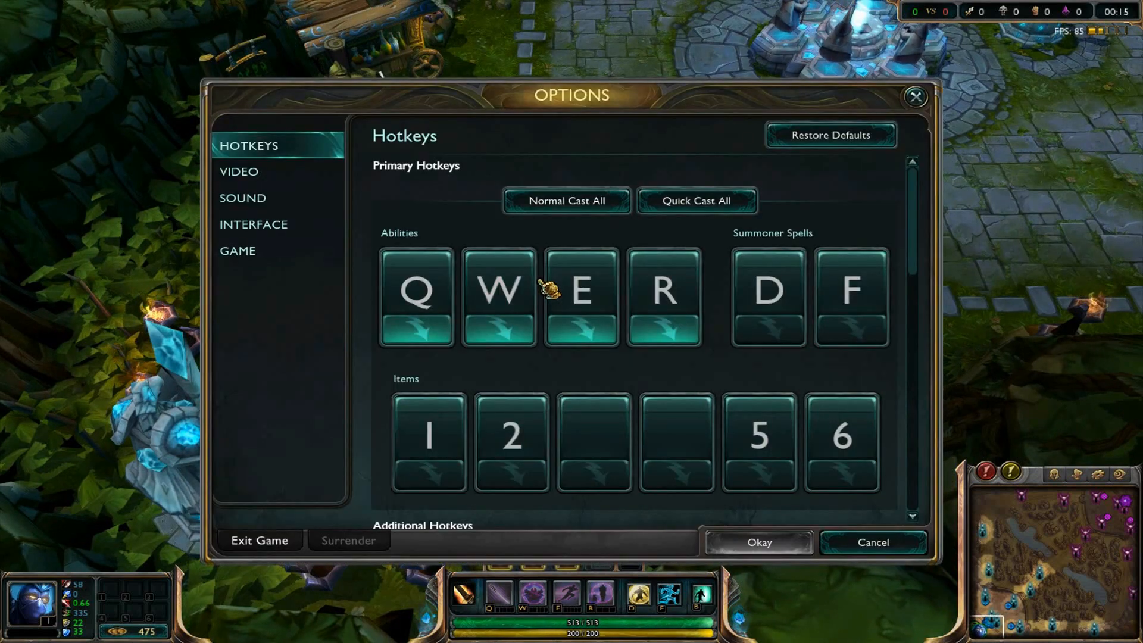
click(326, 172)
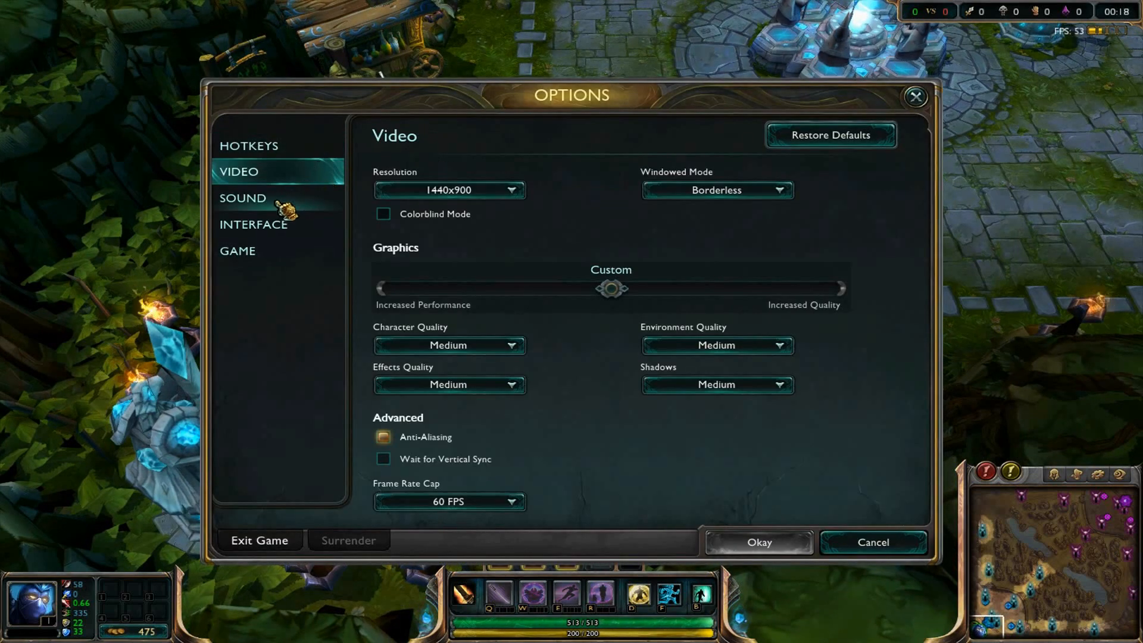
Step: Review the available resolutions and windowed modes in the game's video options
click(467, 191)
click(466, 191)
click(467, 192)
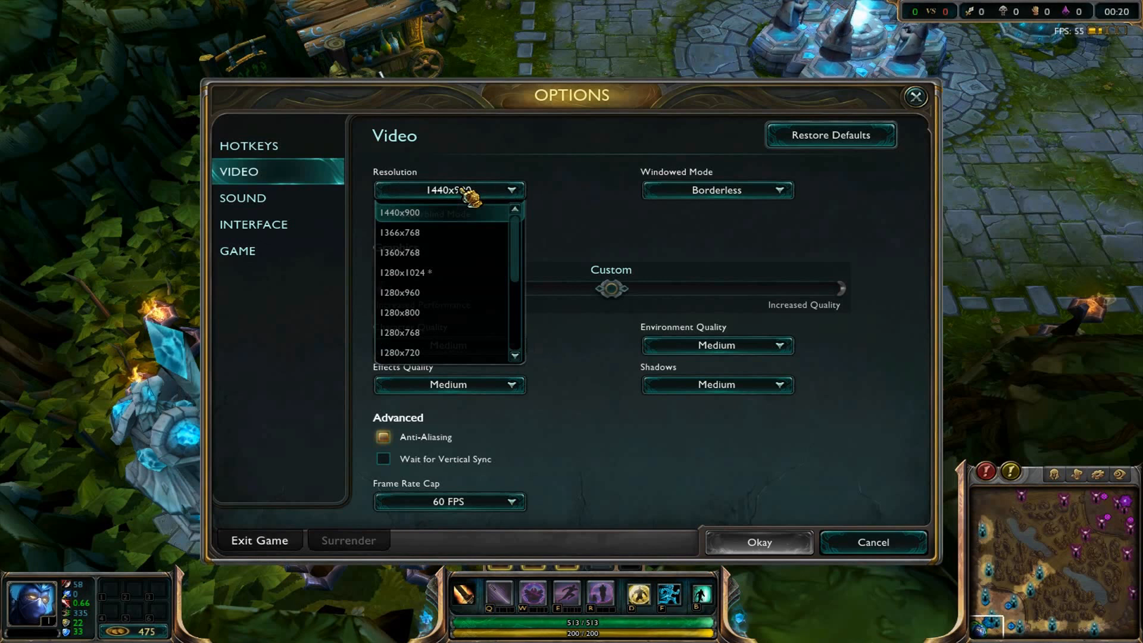
click(470, 192)
click(717, 191)
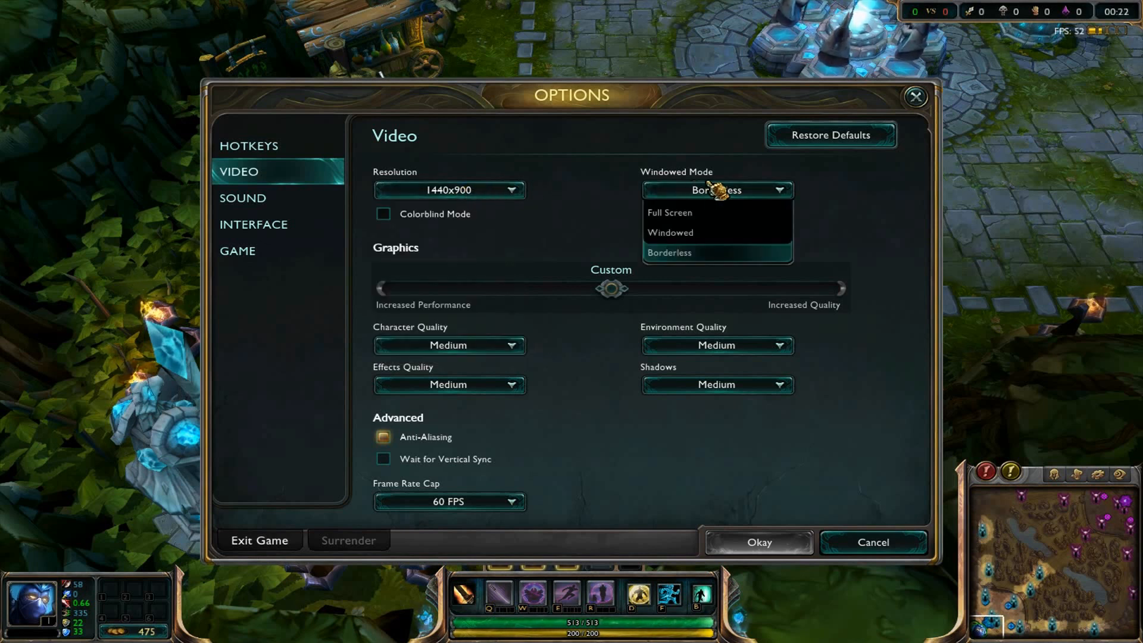
click(747, 189)
click(504, 191)
click(506, 191)
Step: Set the game's windowed mode to Borderless, check the resolution choices and accept the video options
click(747, 191)
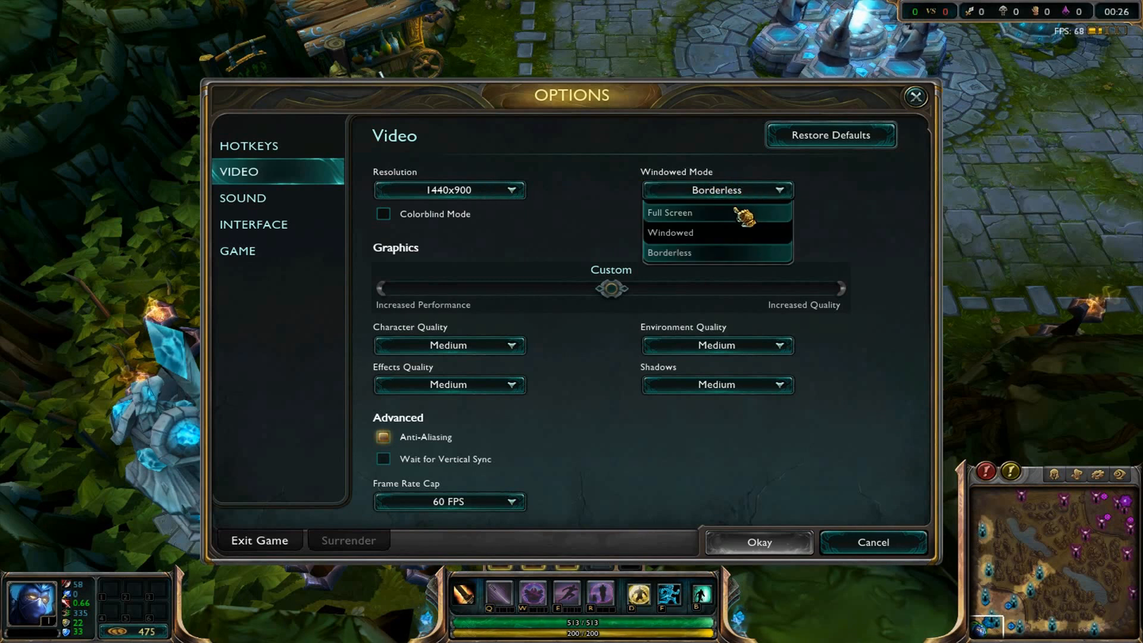
click(692, 253)
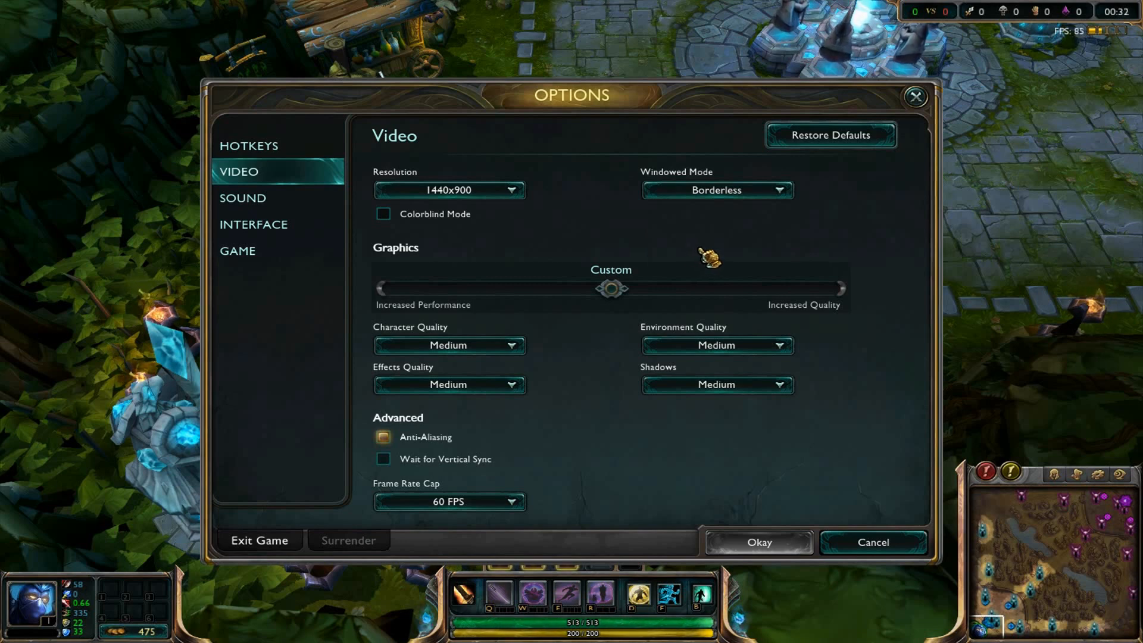
click(726, 192)
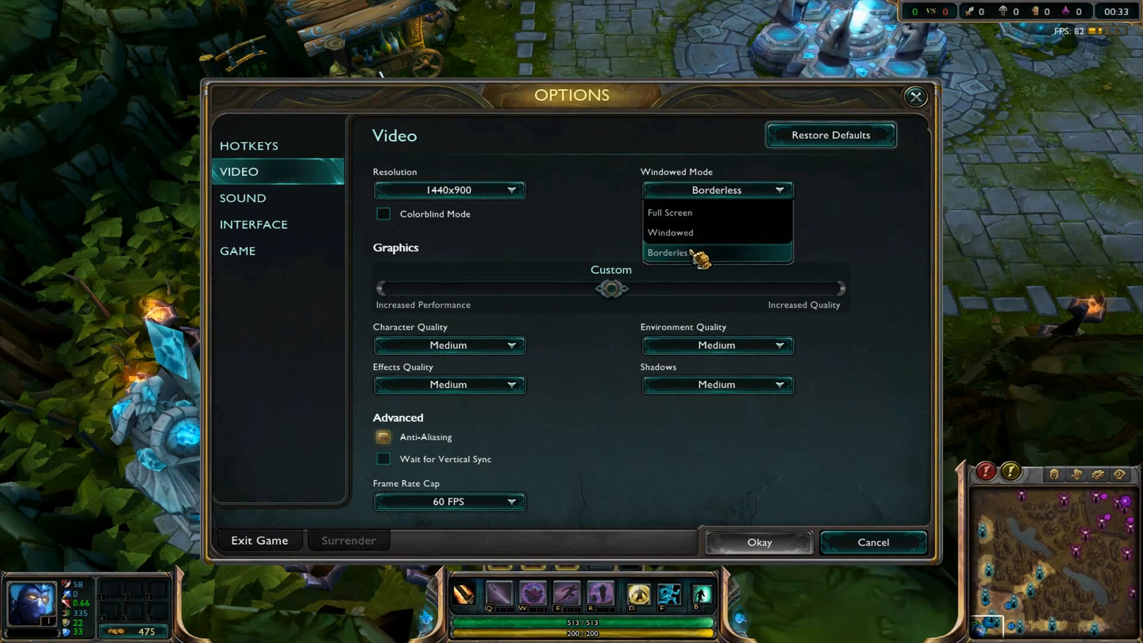
click(729, 250)
right_click(518, 306)
right_click(421, 332)
key(Escape)
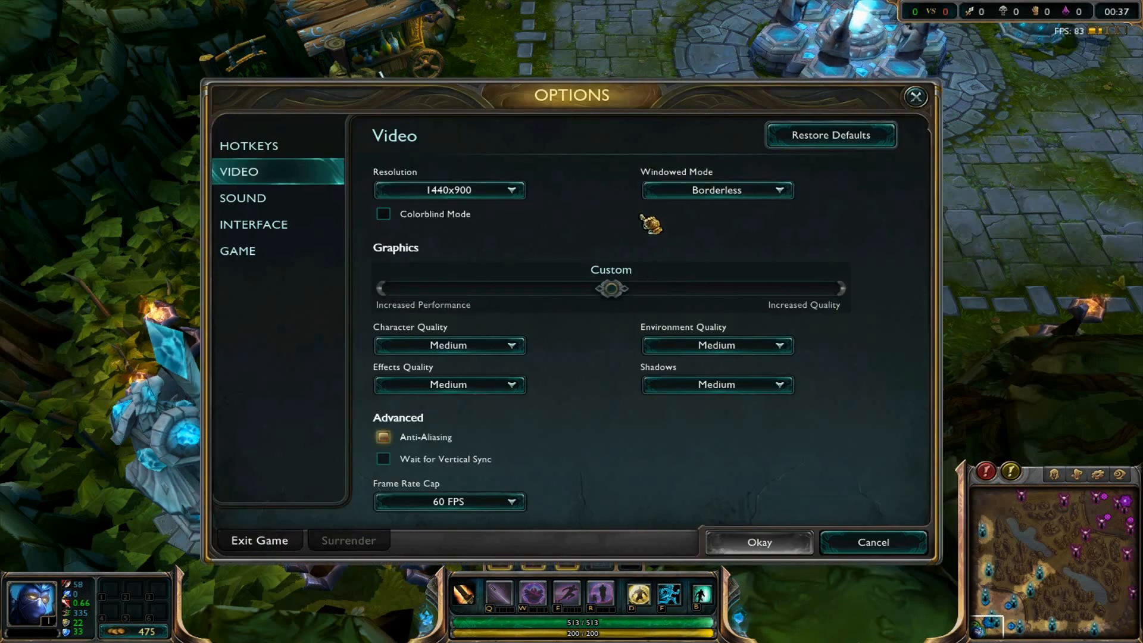
click(646, 192)
click(714, 256)
click(509, 191)
click(510, 197)
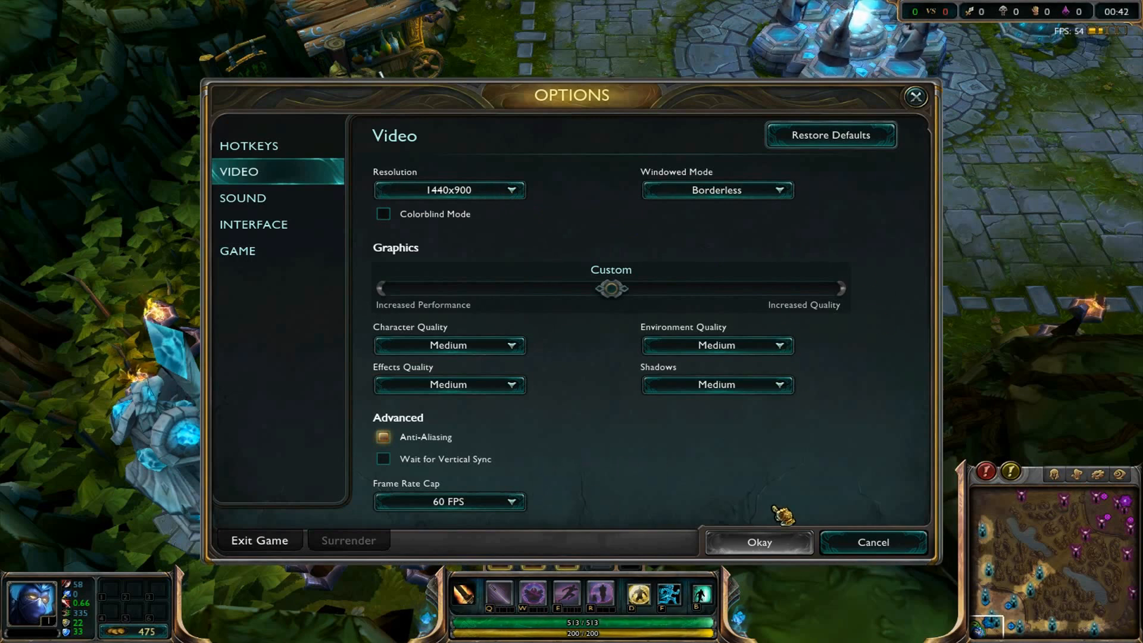
click(800, 547)
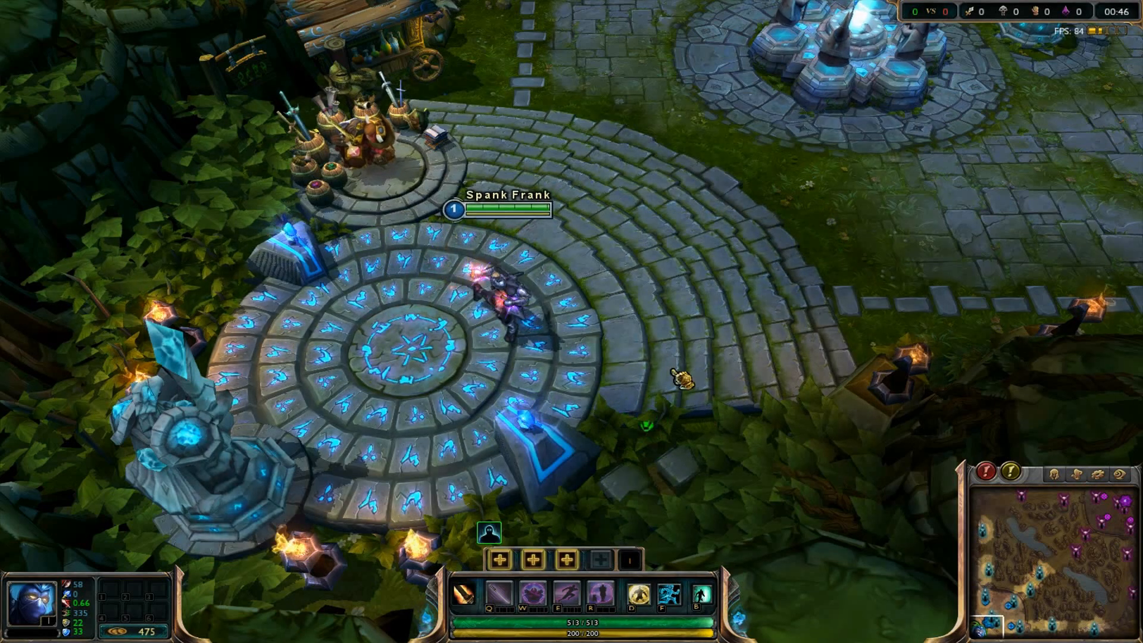
Step: Check the capture preview in Open Broadcaster Software, return to League of Legends and leave the match
key(alt+Tab)
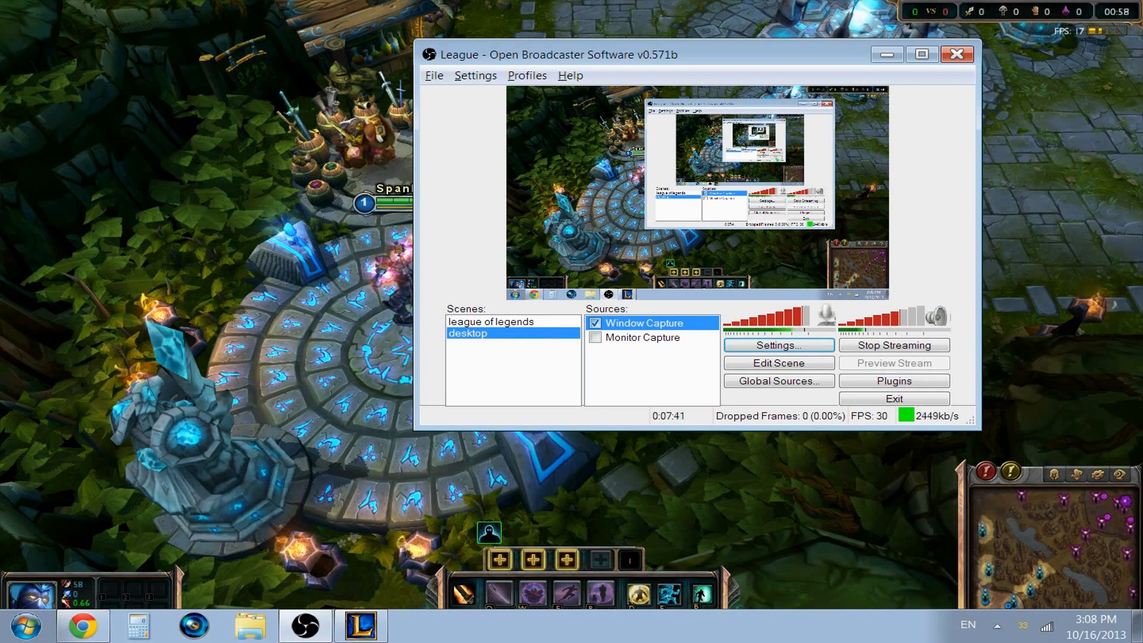
key(alt+Tab)
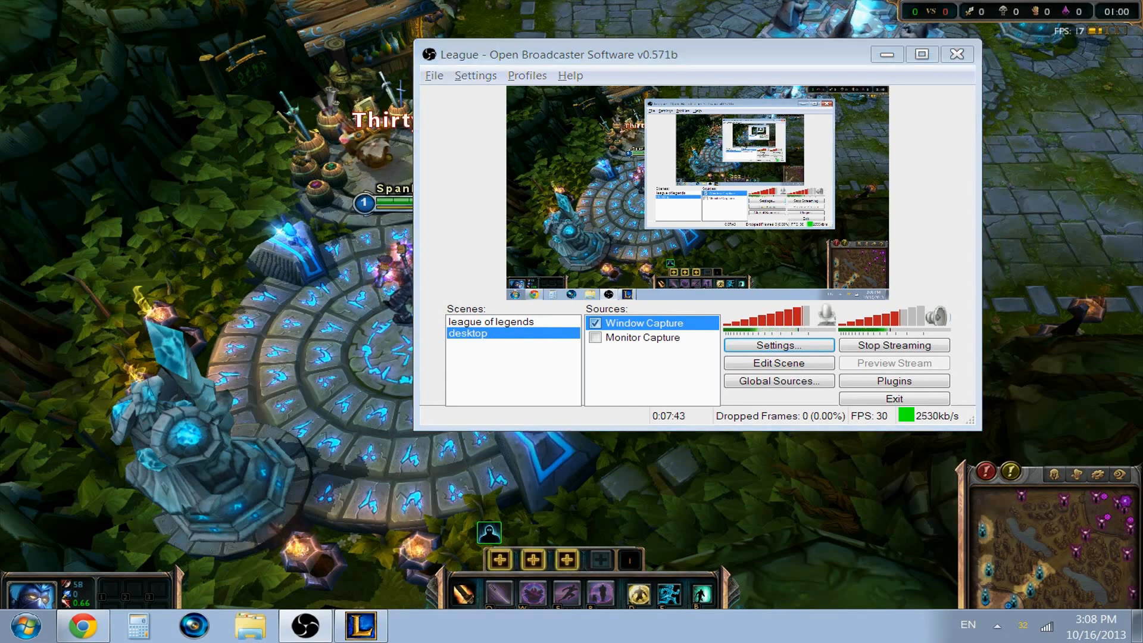
key(Escape)
click(271, 538)
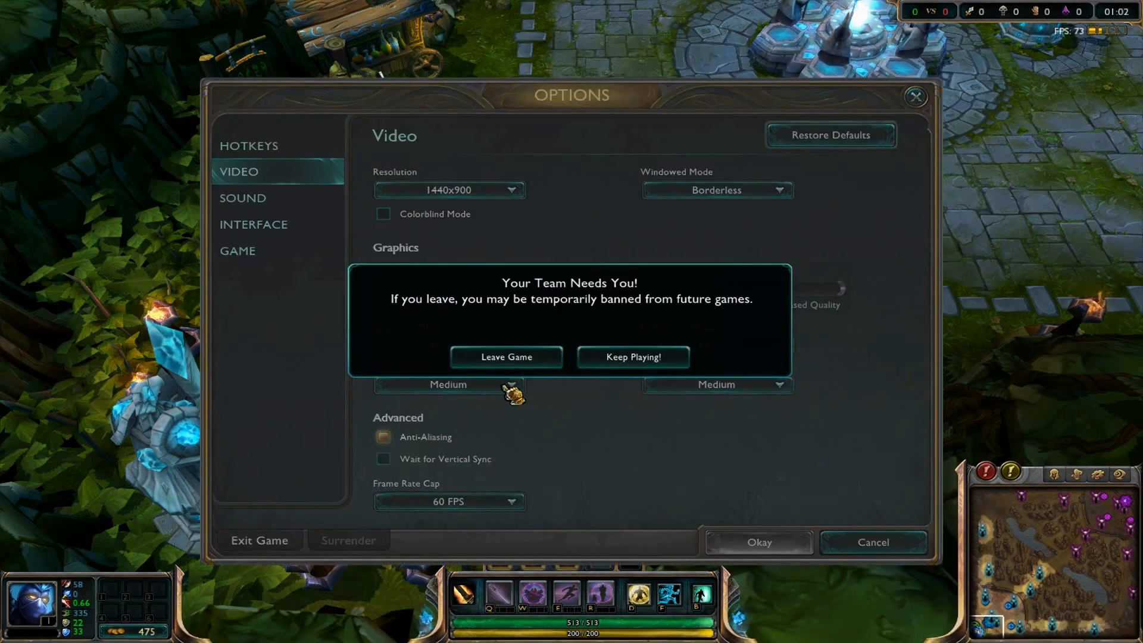
click(519, 359)
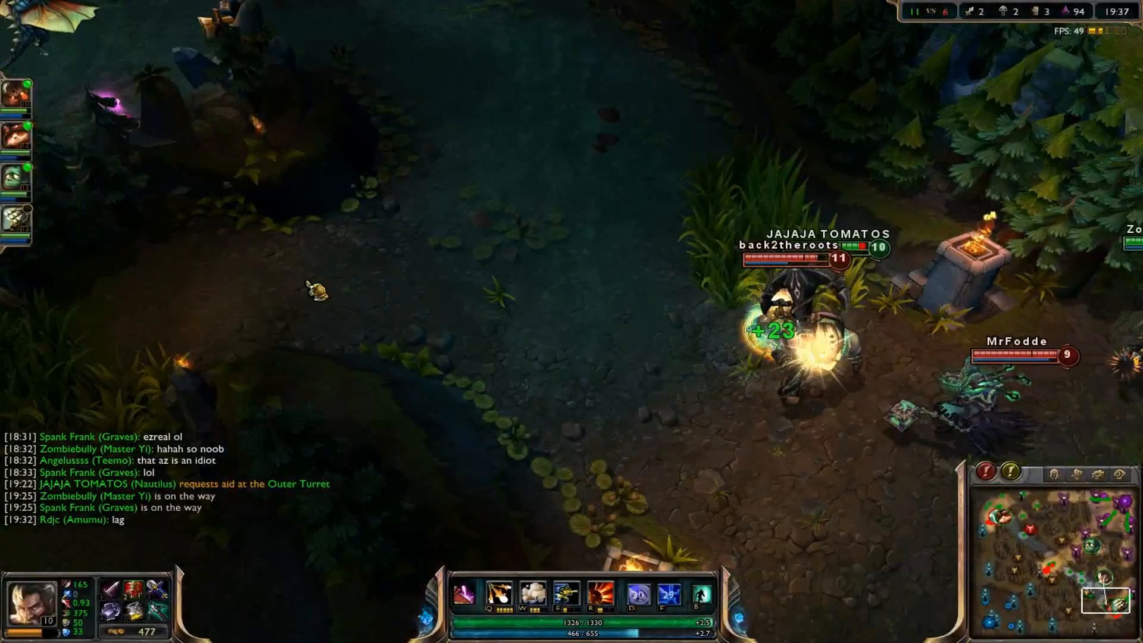
Step: Move Graves into the river fight and cast his abilities, including Smoke Screen, at the enemy champions
right_click(581, 339)
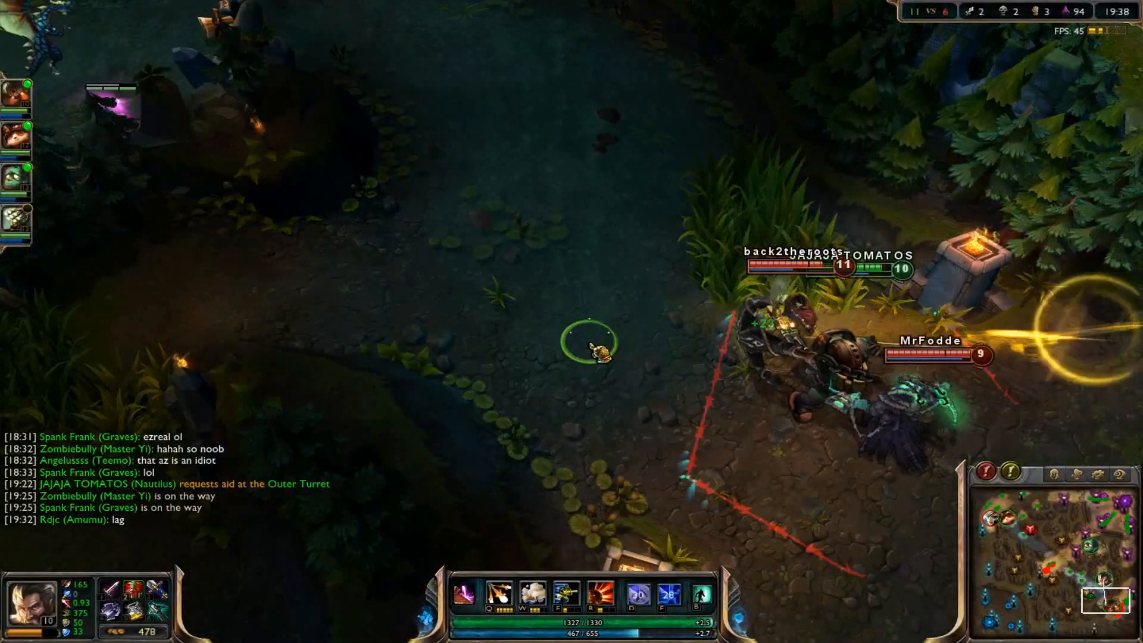
right_click(598, 345)
right_click(502, 309)
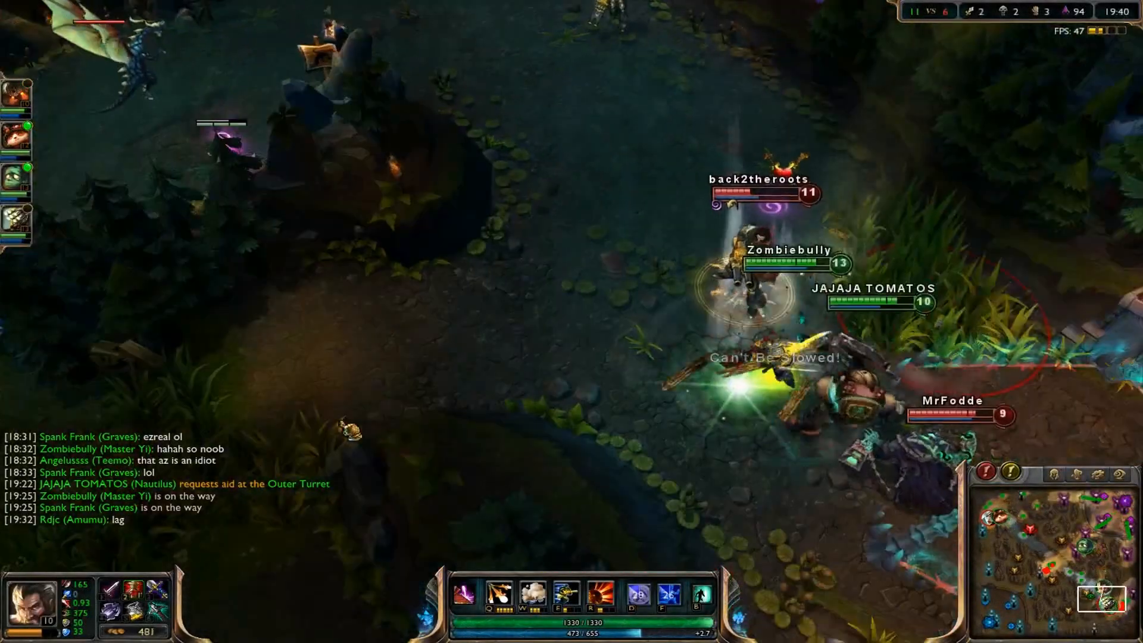
key(e)
click(524, 395)
key(r)
click(587, 352)
key(q)
key(w)
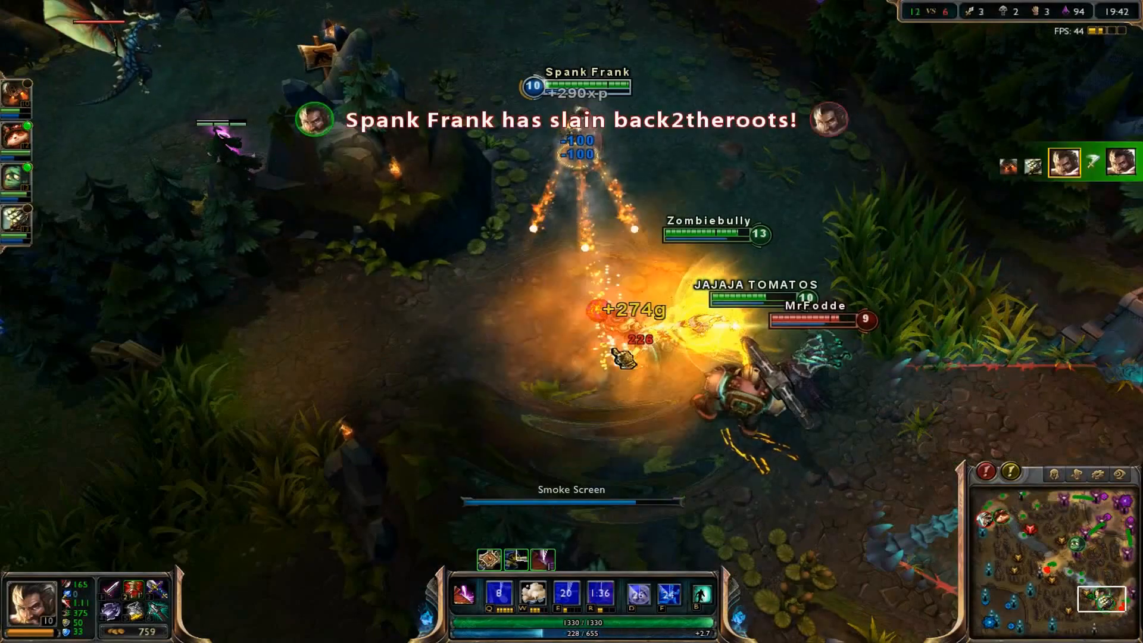
Step: Chase the remaining enemy champions with Graves, alternating basic attacks and repositioning
click(714, 375)
right_click(715, 384)
key(a)
right_click(809, 358)
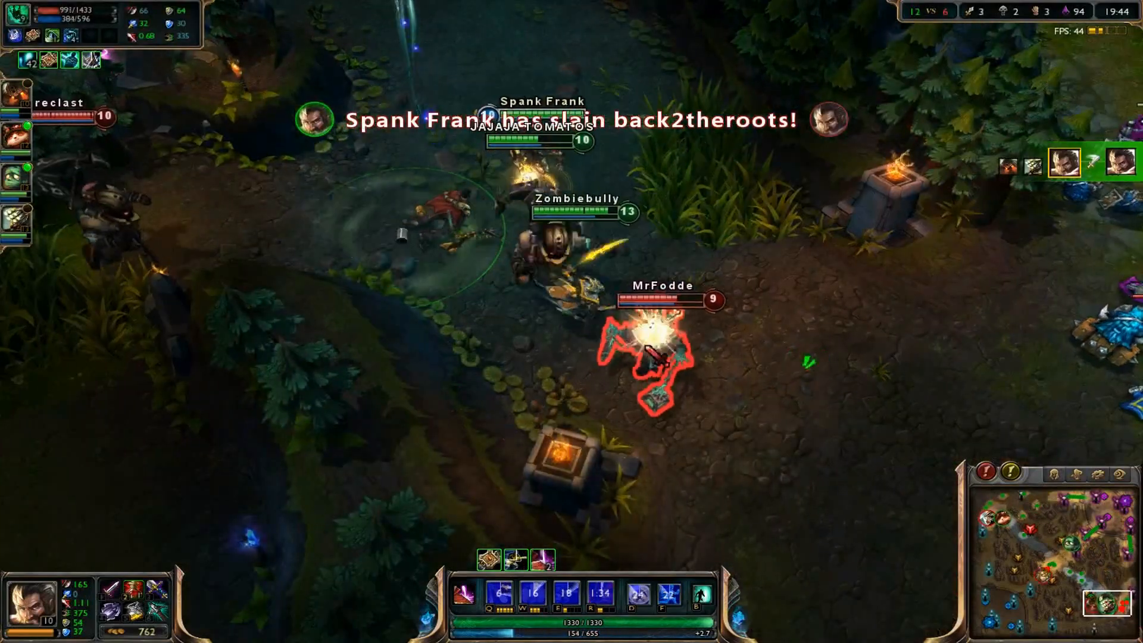
right_click(454, 239)
key(a)
click(785, 408)
right_click(888, 357)
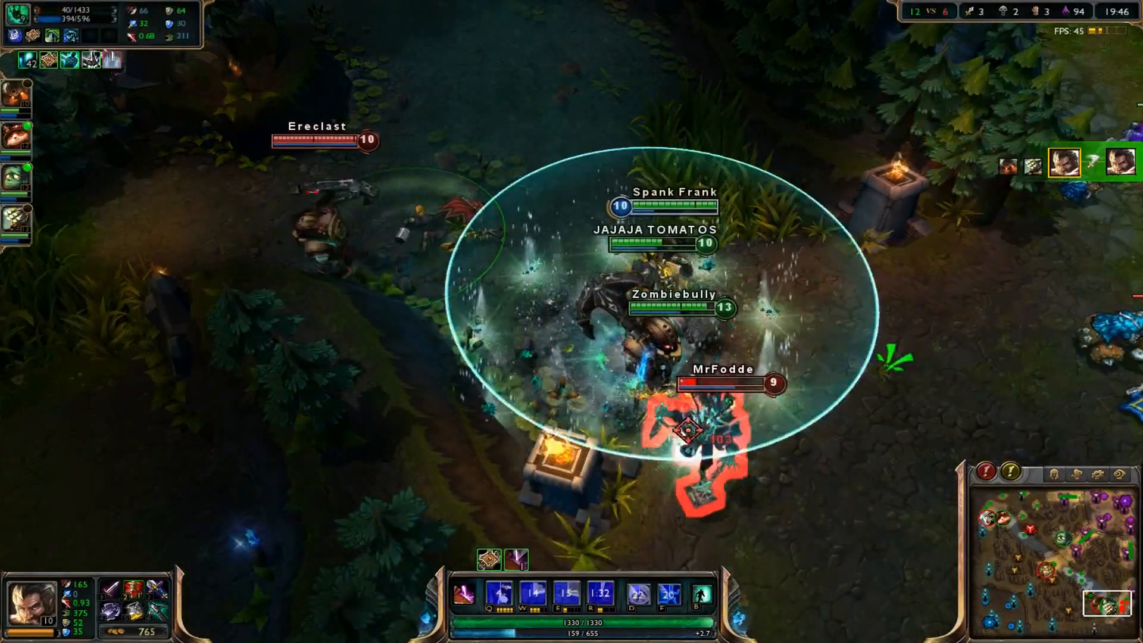
key(a)
click(517, 252)
right_click(592, 358)
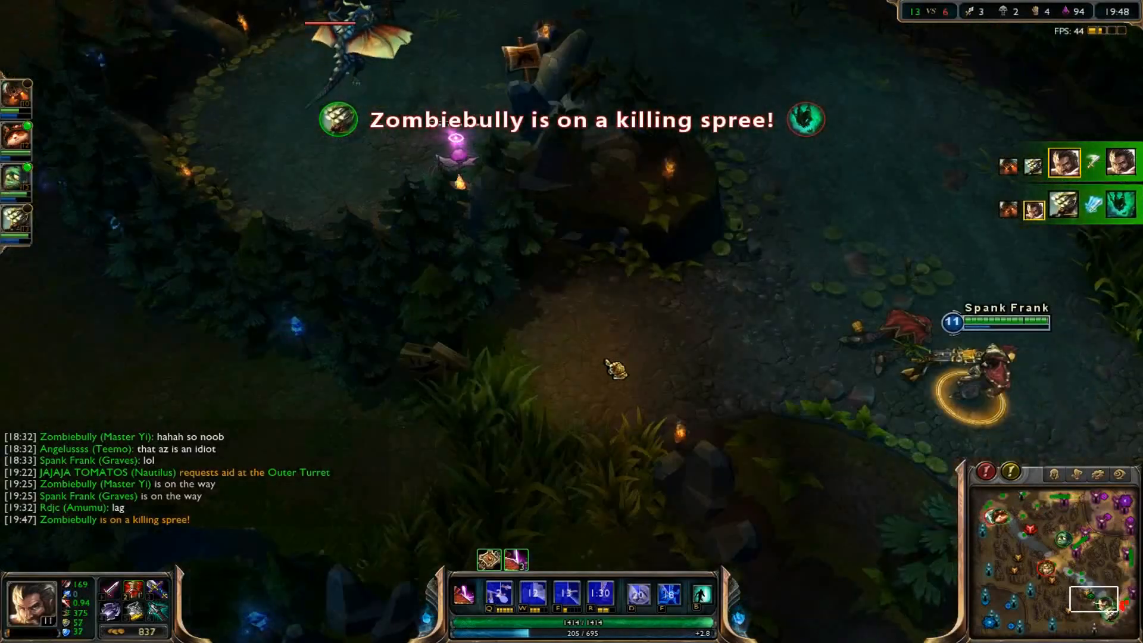
right_click(663, 375)
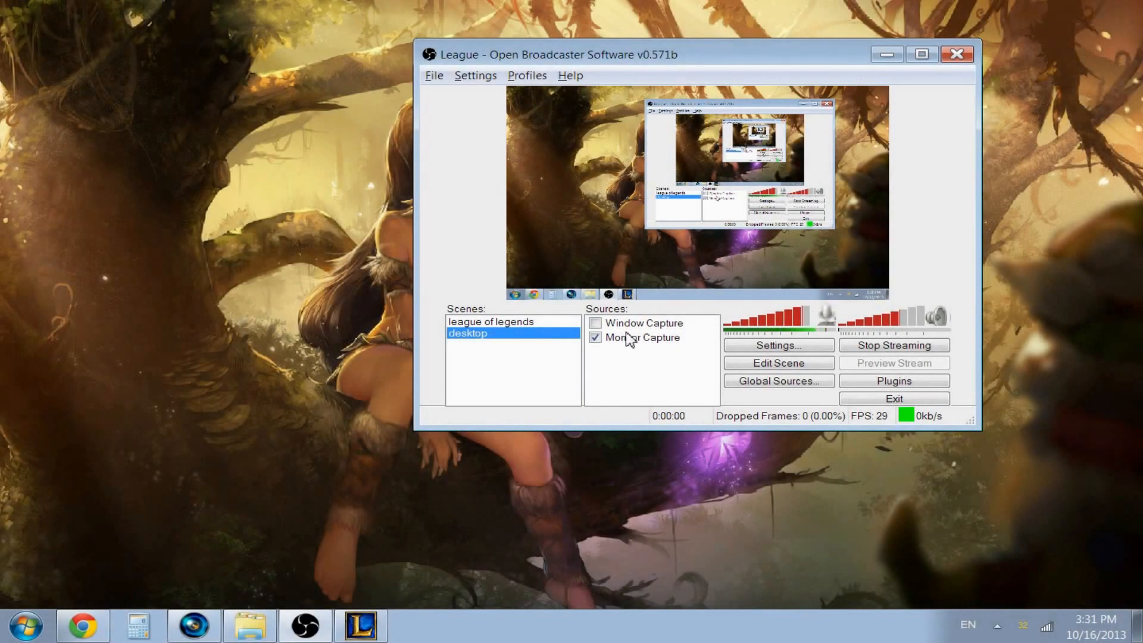
Step: In Open Broadcaster Software, open the Window Capture source's properties, refresh the available windows and inspect the window list
click(645, 338)
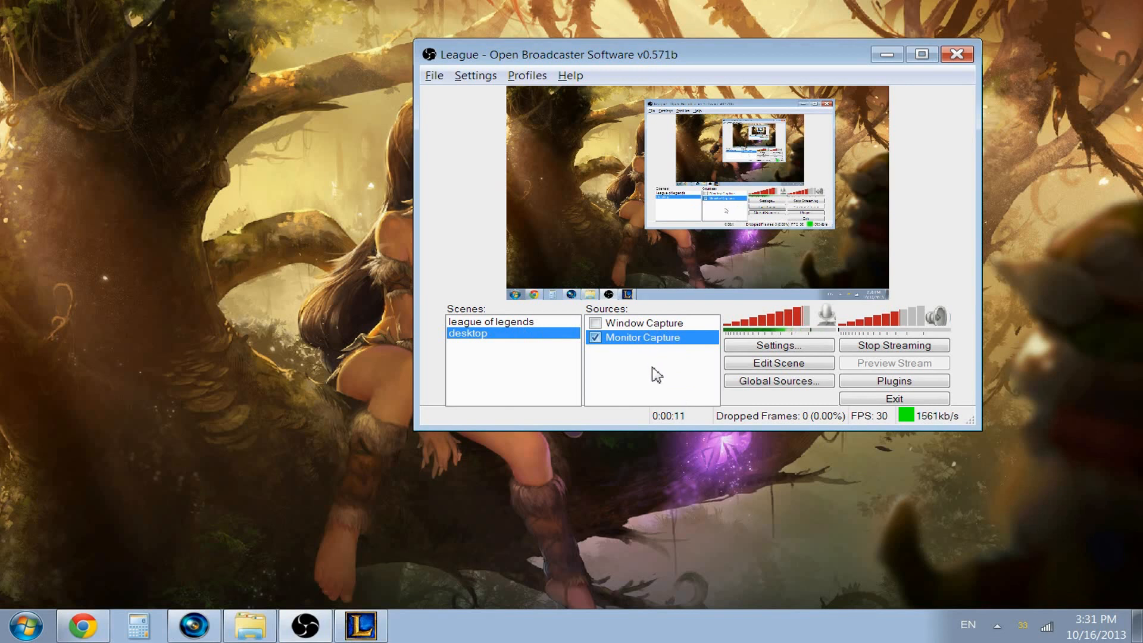
click(669, 326)
right_click(671, 331)
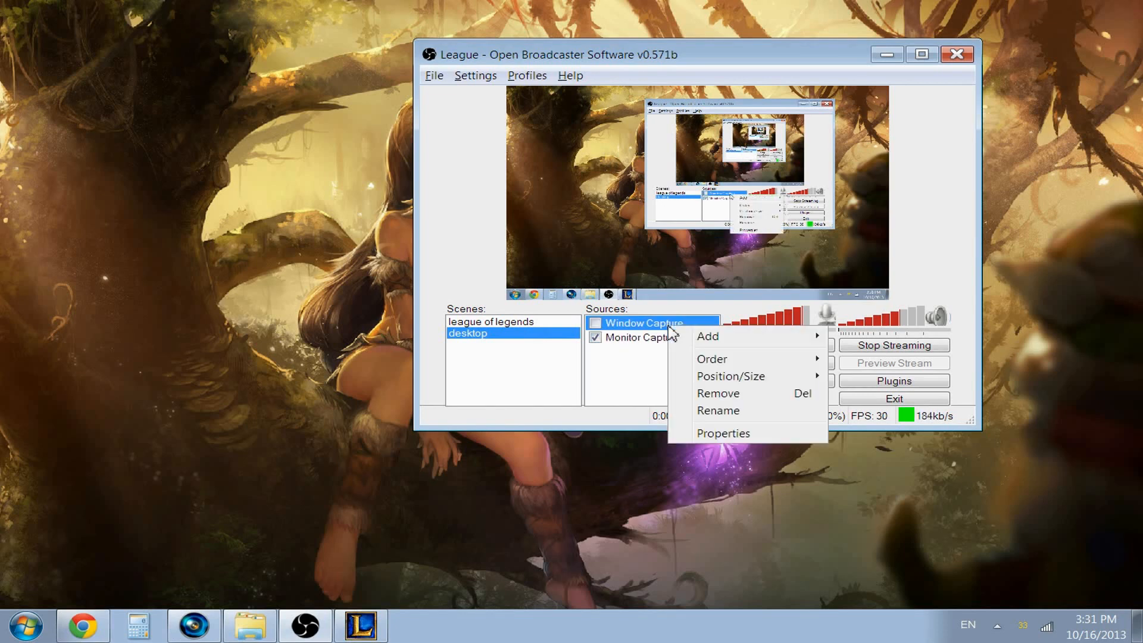
click(694, 434)
click(778, 98)
click(682, 97)
click(679, 93)
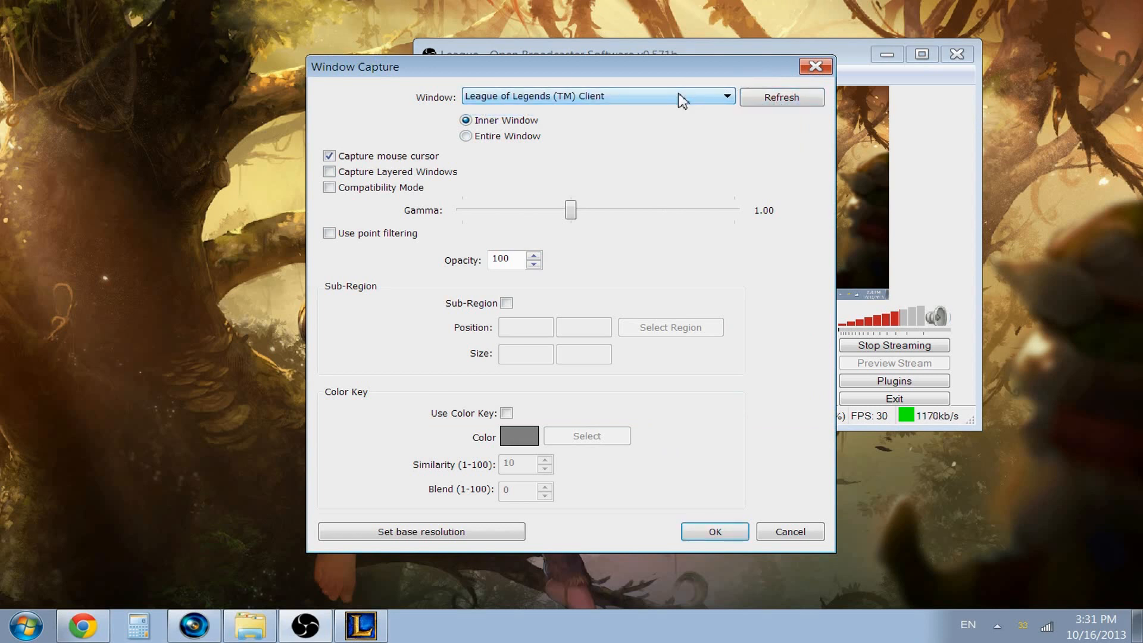
click(565, 102)
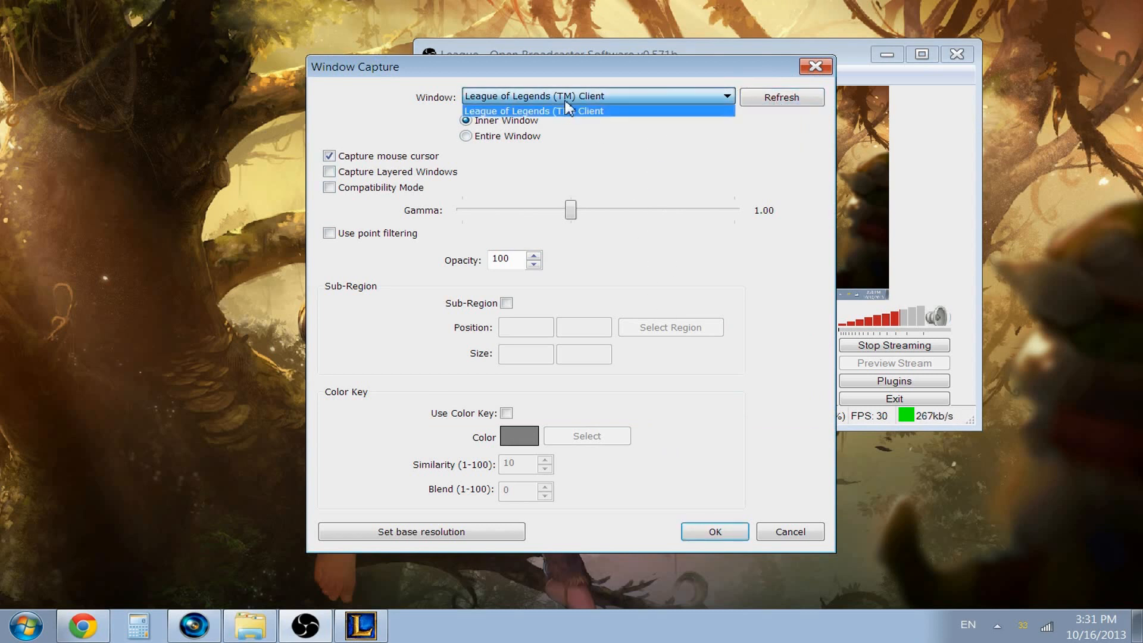
Step: View and minimize the League of Legends client, recheck the window capture's window list and cancel the properties dialog
click(361, 625)
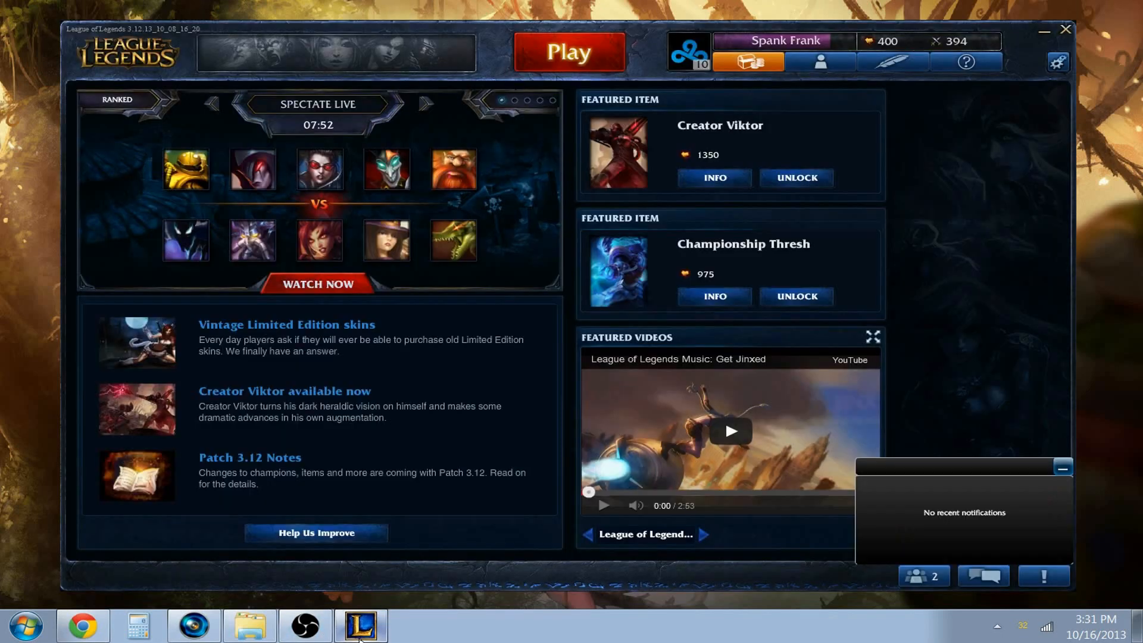
click(1061, 467)
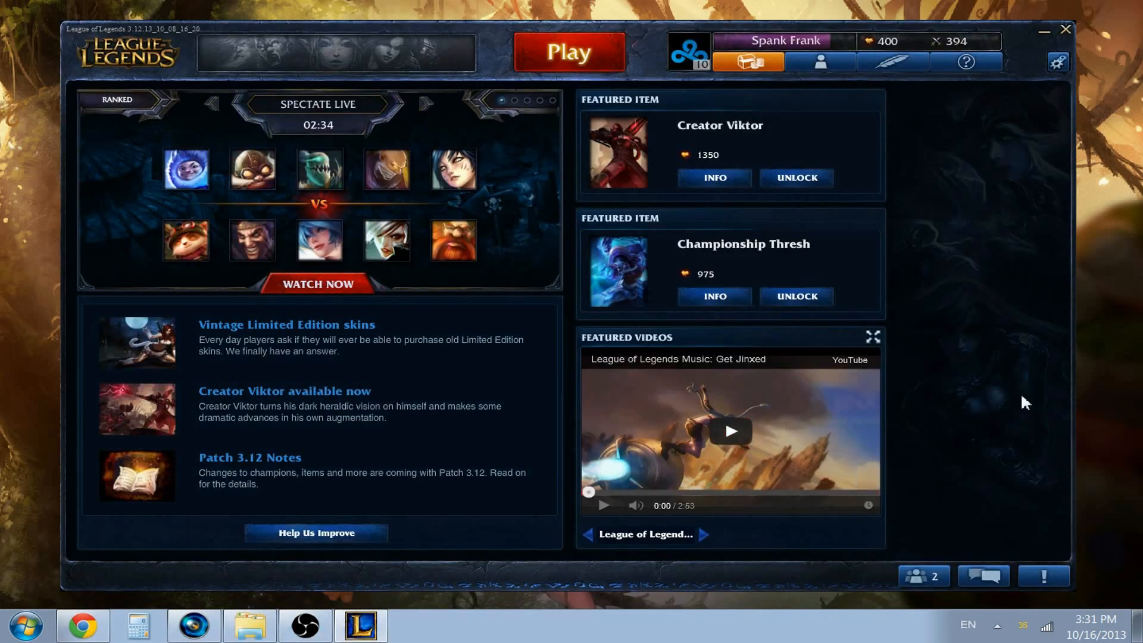
click(1045, 34)
click(655, 96)
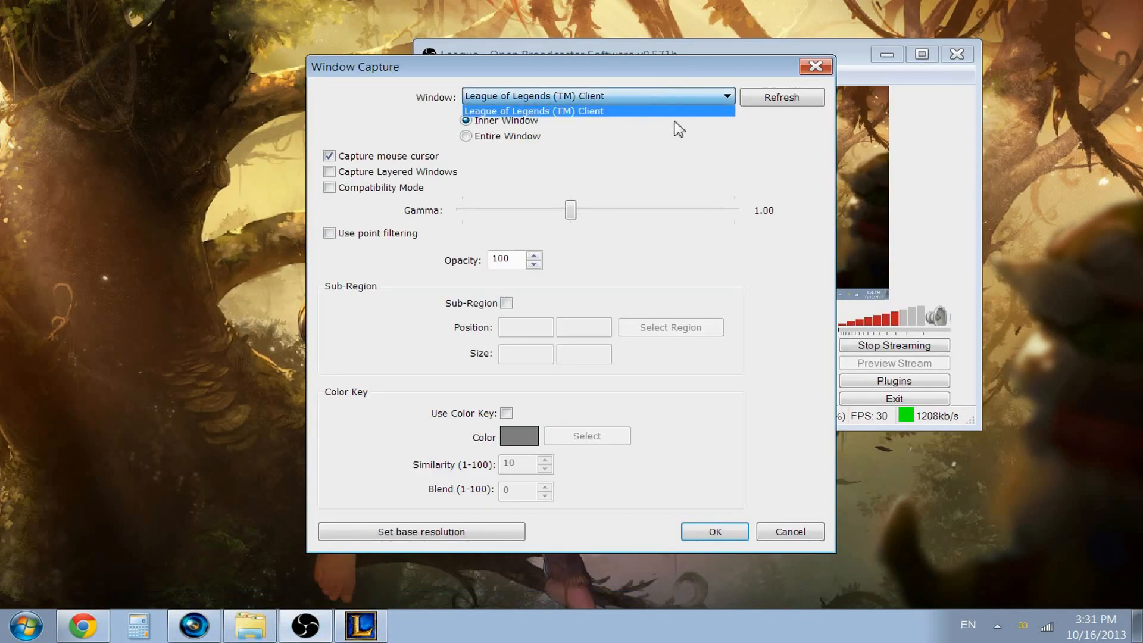
click(701, 103)
click(798, 535)
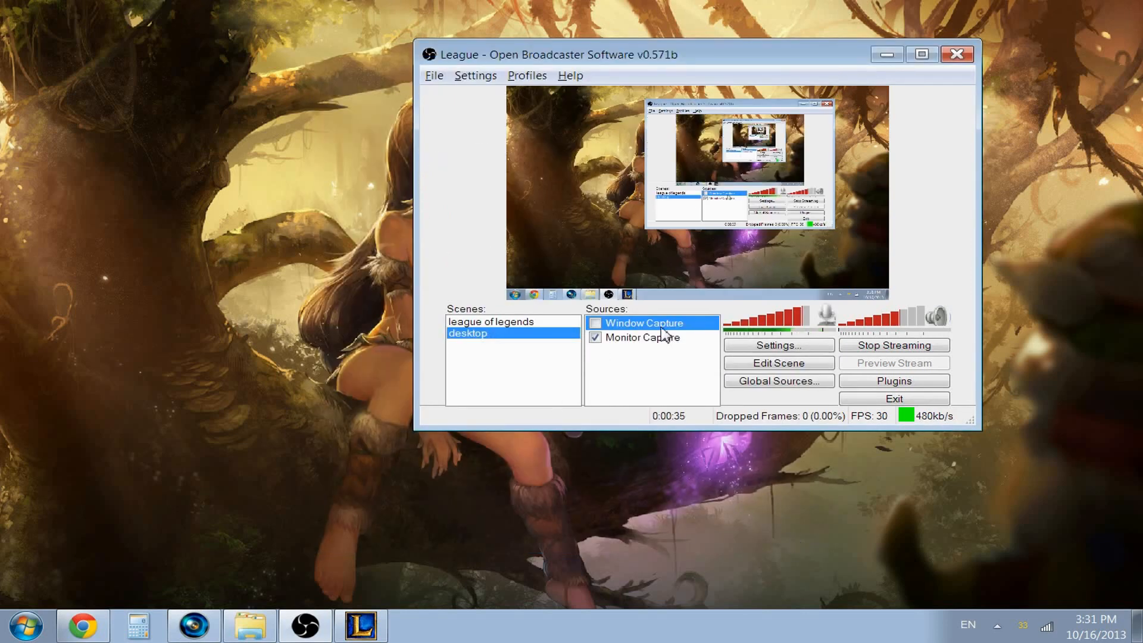